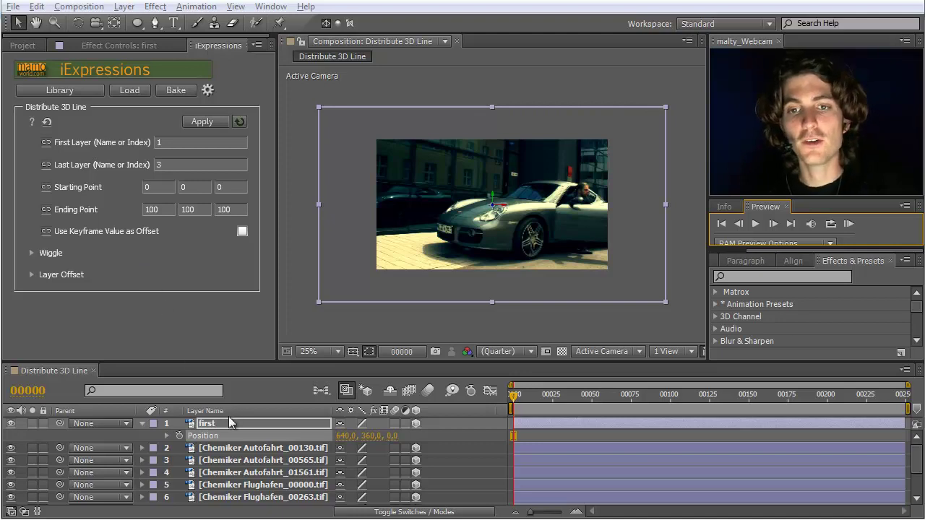
# Step: Finish naming layer 'first', then select layer 'first' and show only its Position
pyautogui.click(221, 434)
pyautogui.scroll(-2, 231, 469)
pyautogui.scroll(-1, 235, 473)
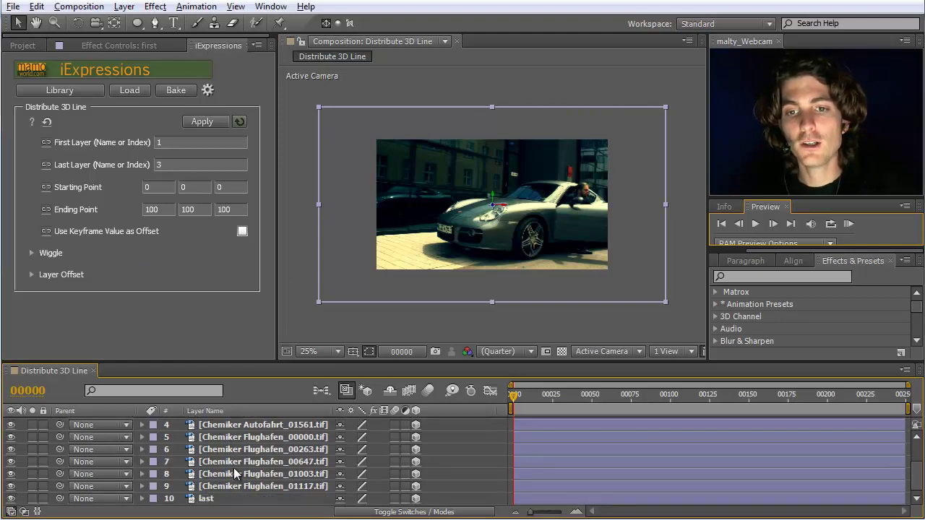
pyautogui.click(207, 500)
pyautogui.press('p')
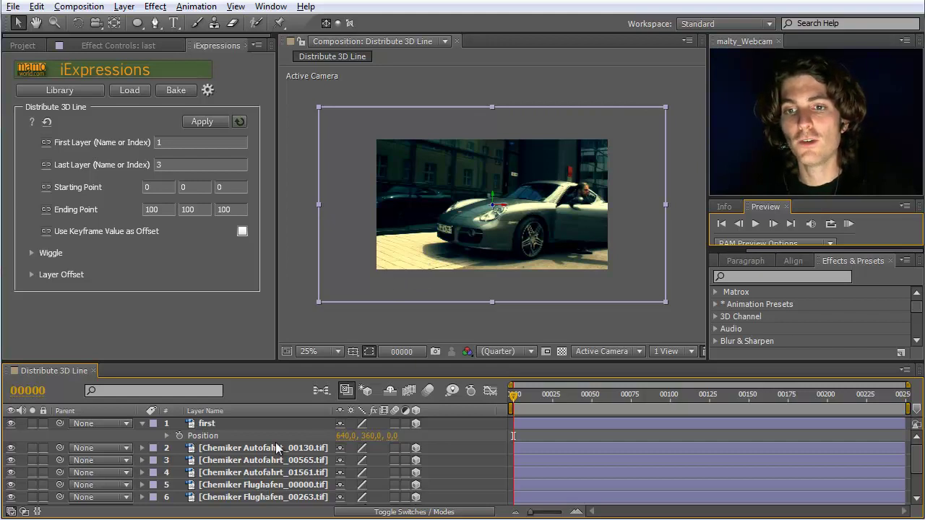
pyautogui.click(234, 461)
pyautogui.click(216, 427)
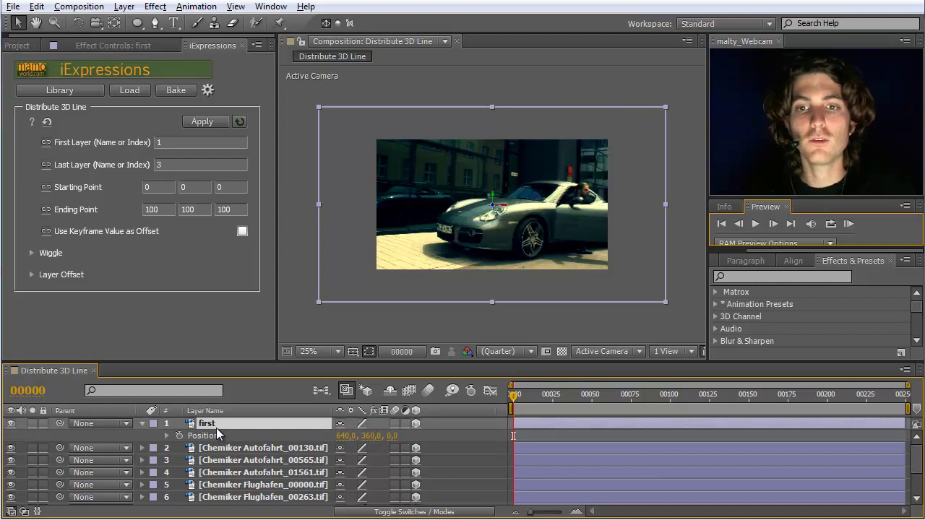
pyautogui.scroll(-3, 218, 433)
pyautogui.press('p')
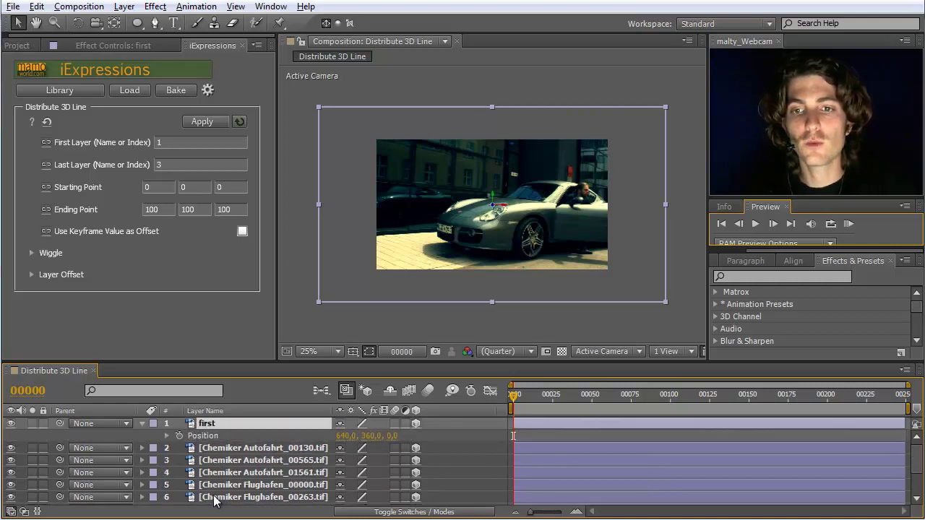
# Step: Enter 'first' as the First Layer and 'last' as the Last Layer in iExpressions
pyautogui.doubleClick(177, 143)
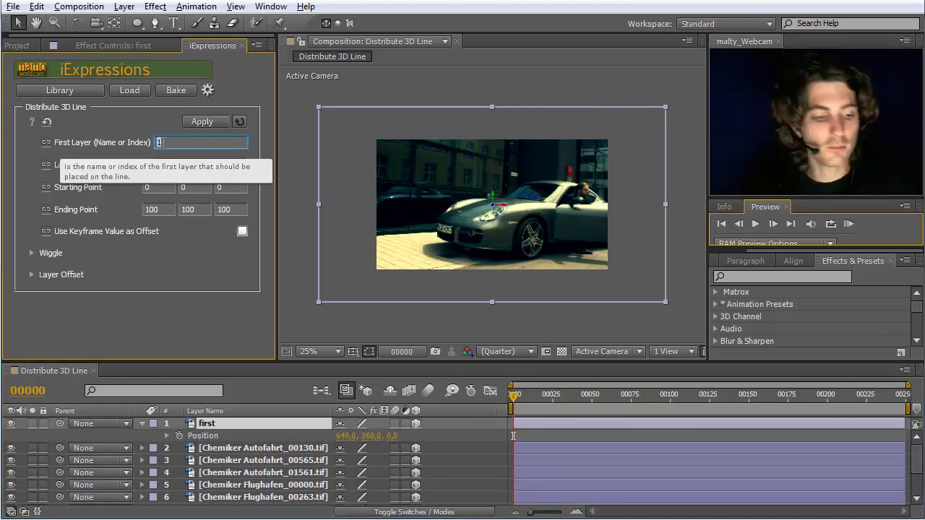
pyautogui.write('first')
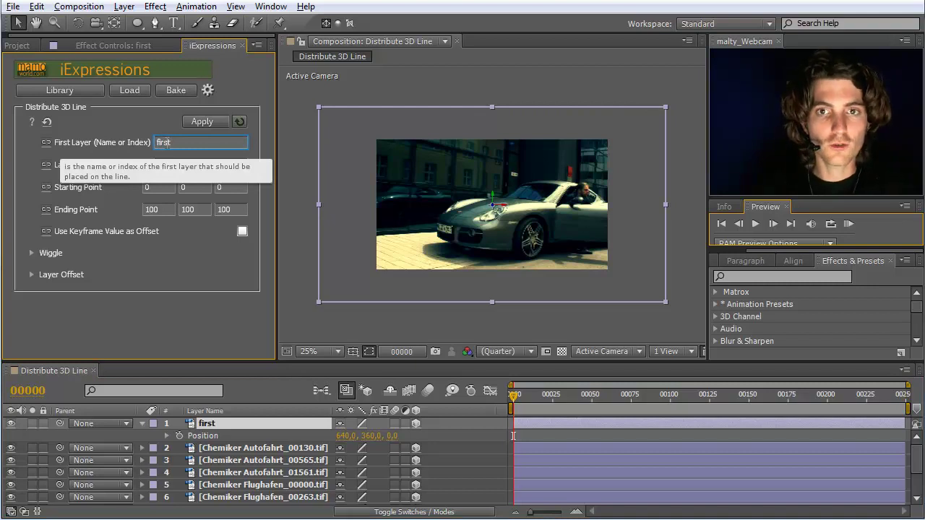
pyautogui.press('Tab')
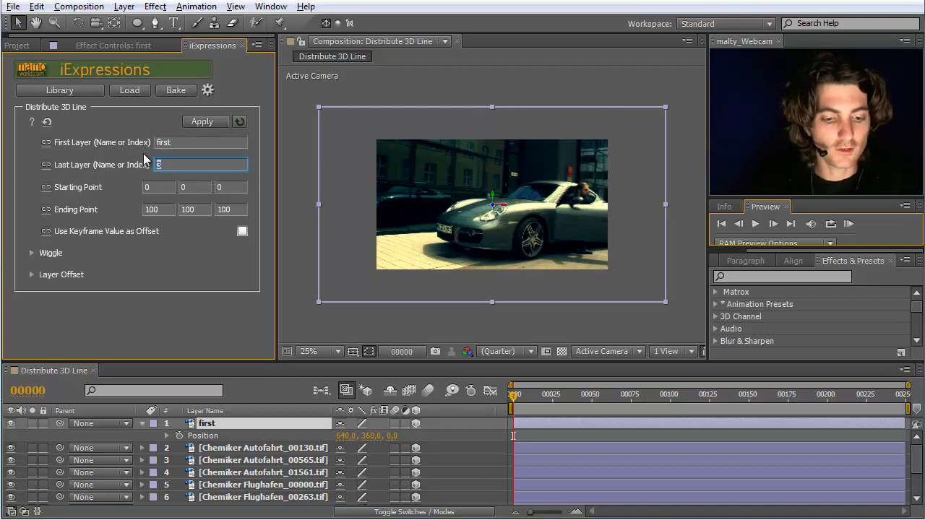
pyautogui.write('last')
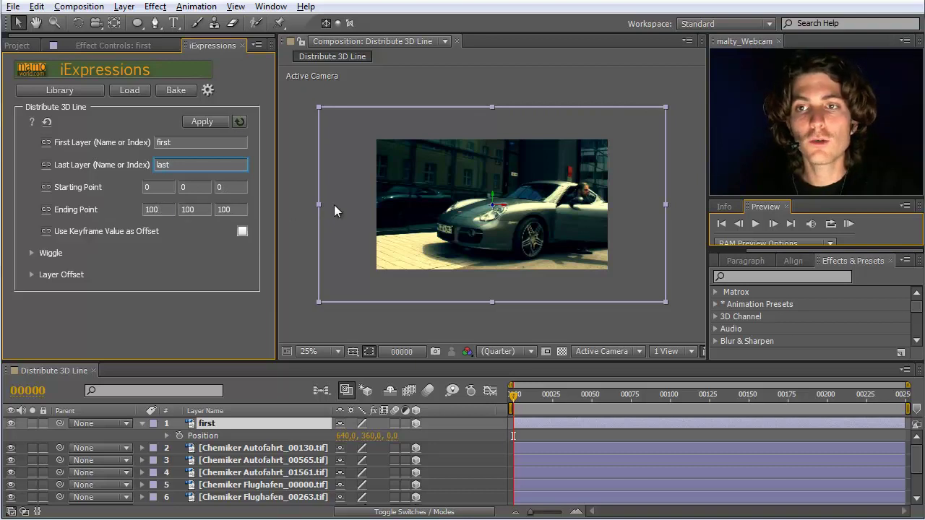
# Step: Set Starting Point X to 1000 and Ending Point to 0, 0, 10000
pyautogui.click(148, 189)
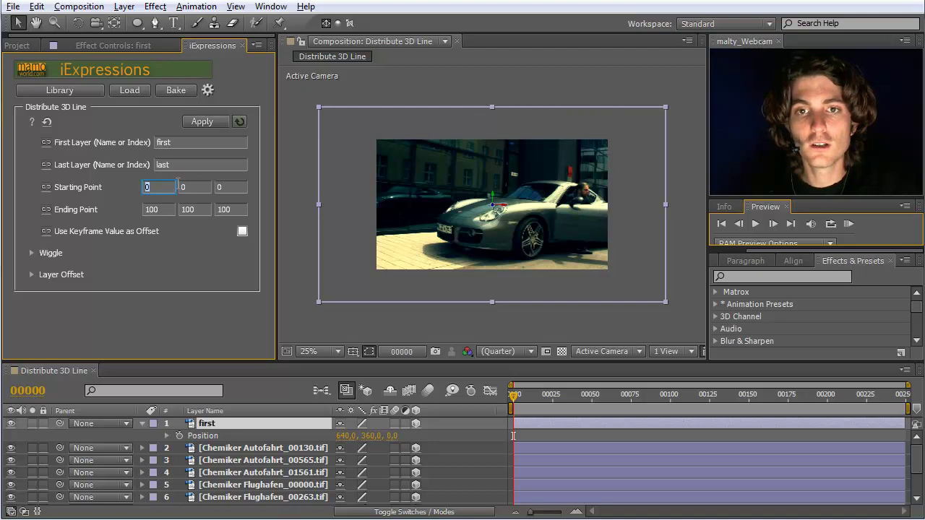
pyautogui.write('1000')
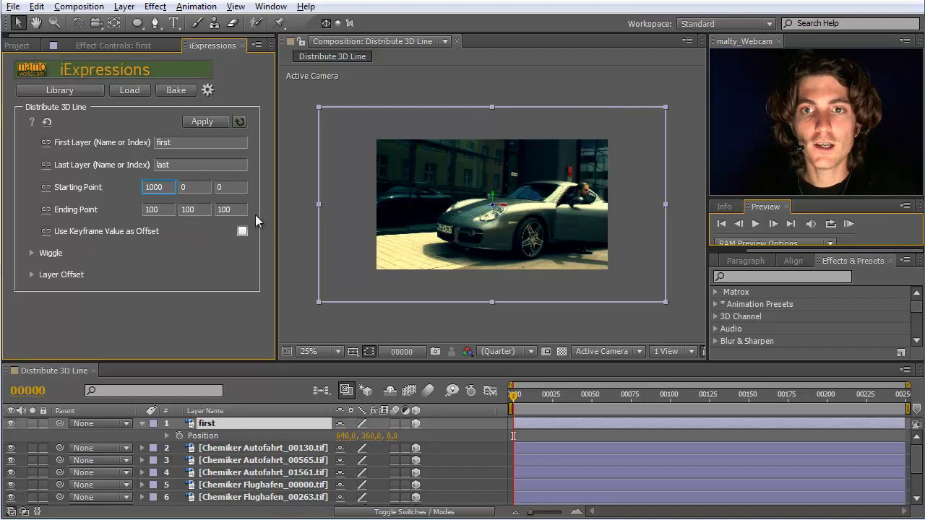
pyautogui.click(160, 211)
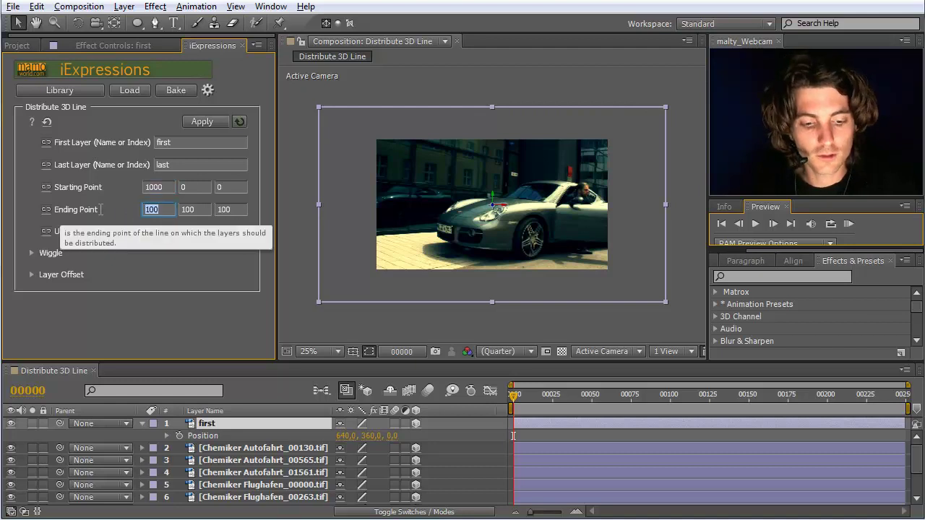
pyautogui.write('0')
pyautogui.press('Tab')
pyautogui.write('0')
pyautogui.press('Tab')
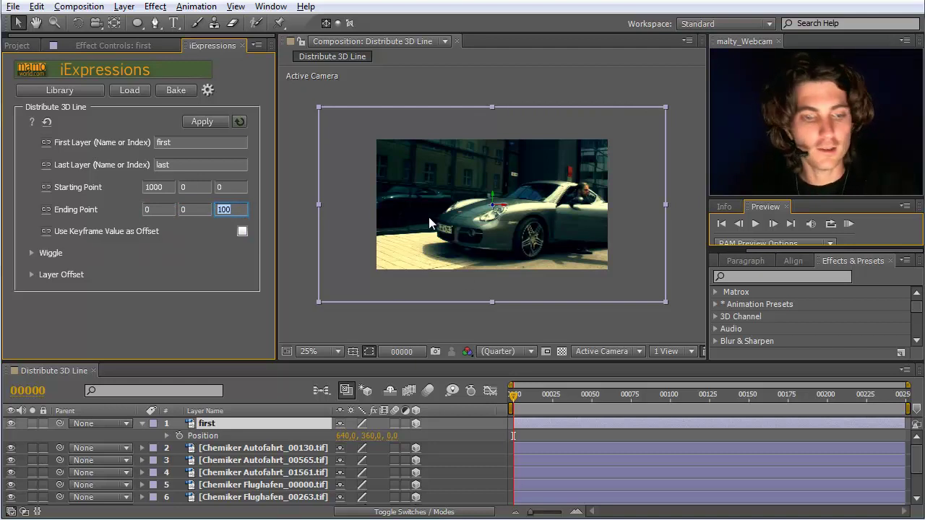
pyautogui.write('1')
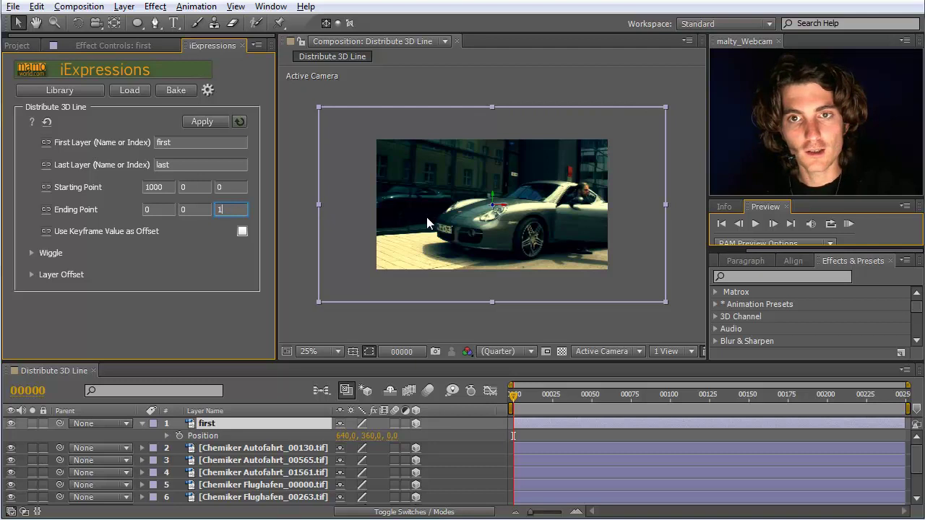
pyautogui.write('p00ß')
pyautogui.press('BackSpace')
pyautogui.press('BackSpace')
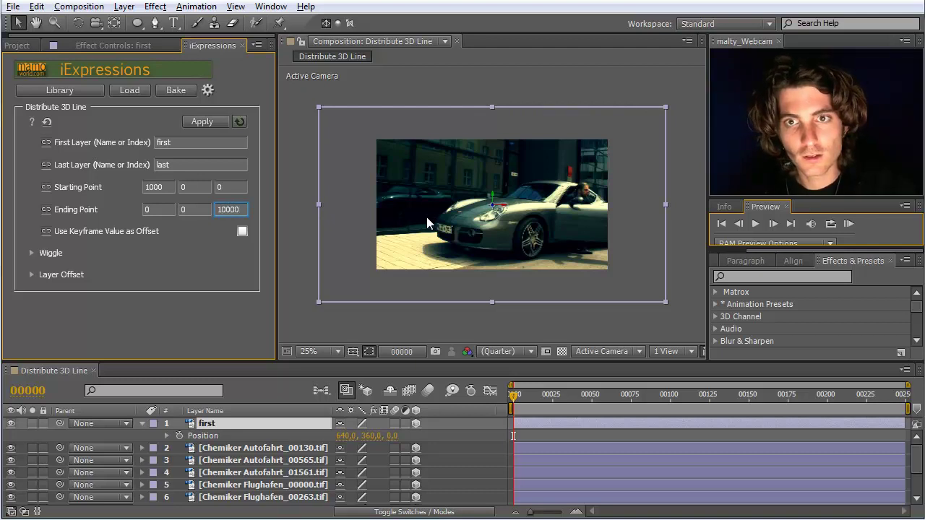
# Step: Apply Distribute 3D Line to layers first through last, starting at 1000,0,0
pyautogui.click(208, 423)
pyautogui.scroll(-3, 217, 463)
pyautogui.keyDown('shift'); pyautogui.click(206, 498); pyautogui.keyUp('shift')
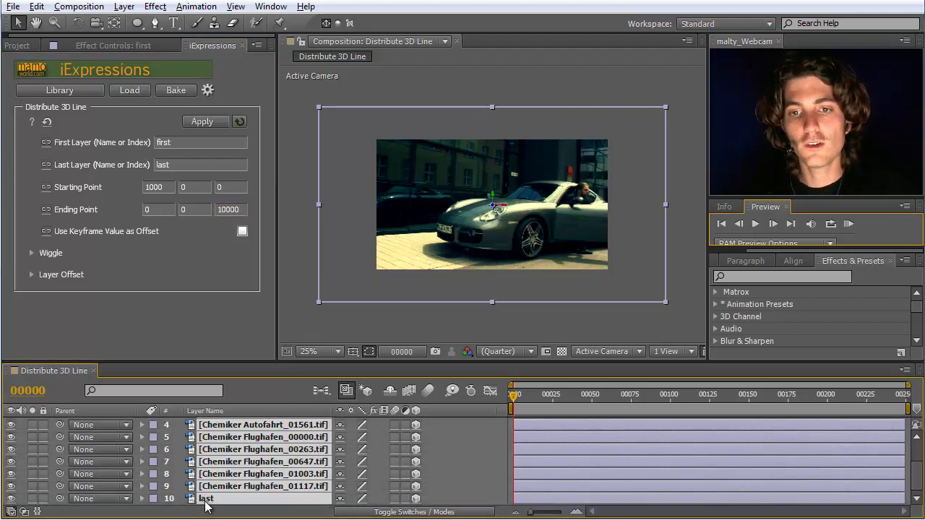
pyautogui.click(200, 123)
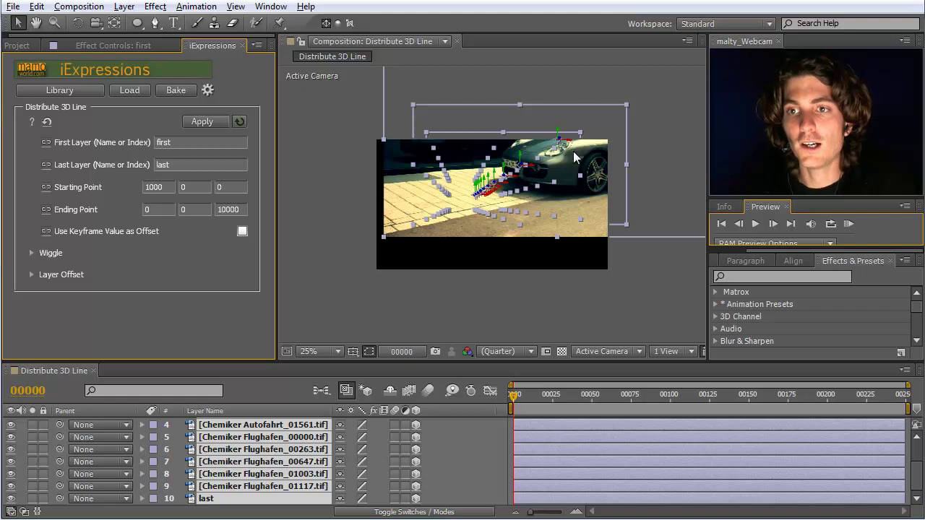
pyautogui.click(333, 298)
pyautogui.press(',')
pyautogui.press('.')
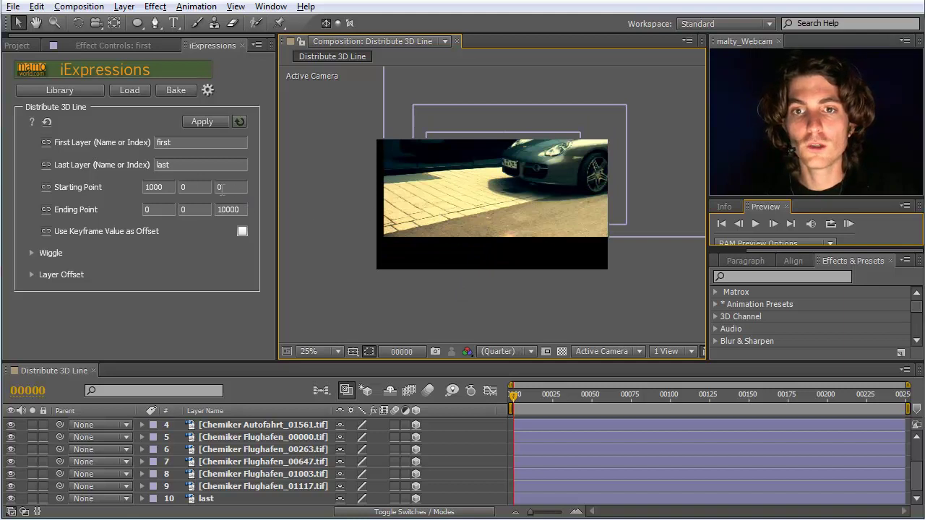
# Step: Change Starting Point X to 2000 and reapply the distribution to layers first through last
pyautogui.click(197, 187)
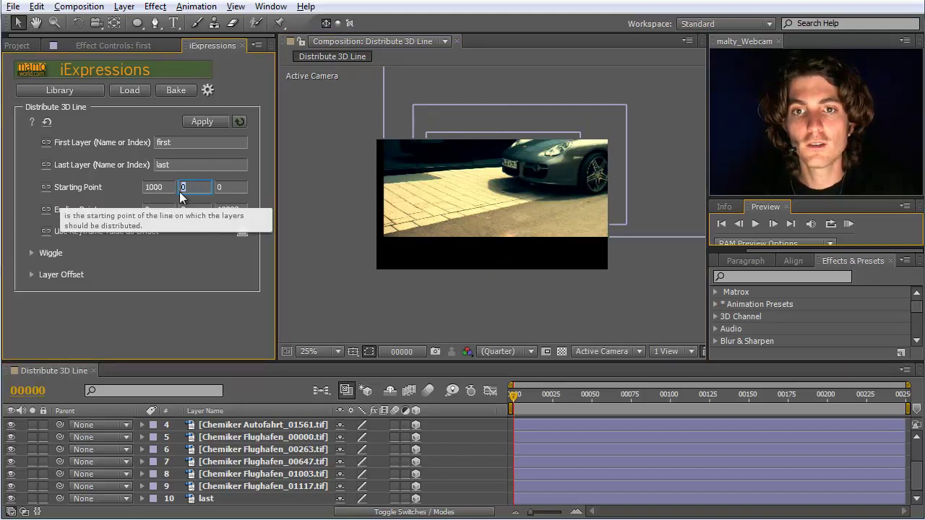
pyautogui.click(166, 187)
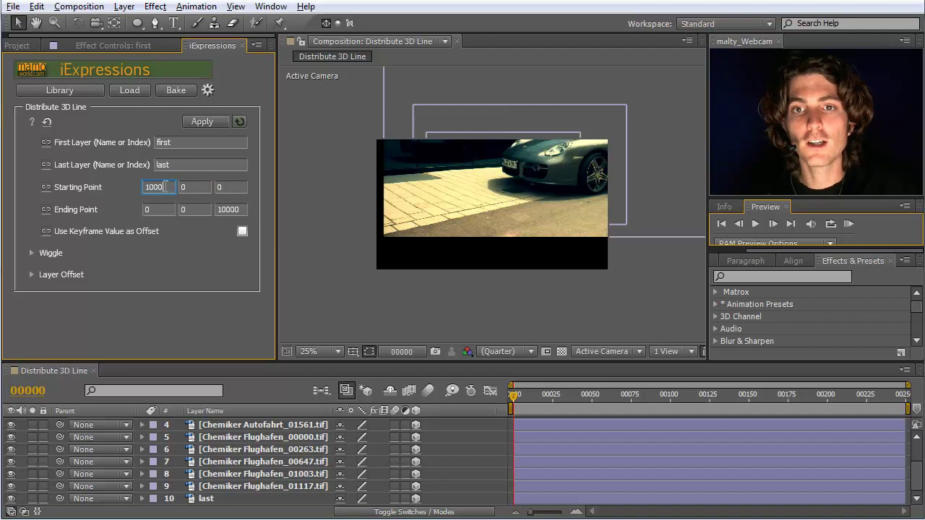
pyautogui.moveTo(165, 186); pyautogui.dragTo(112, 187)
pyautogui.write('2000')
pyautogui.press('Tab')
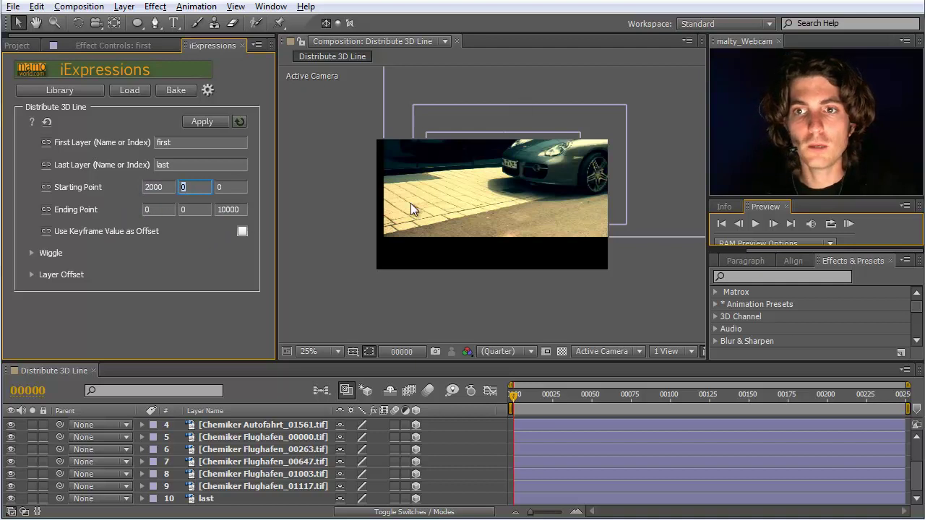
pyautogui.click(204, 499)
pyautogui.scroll(3, 231, 497)
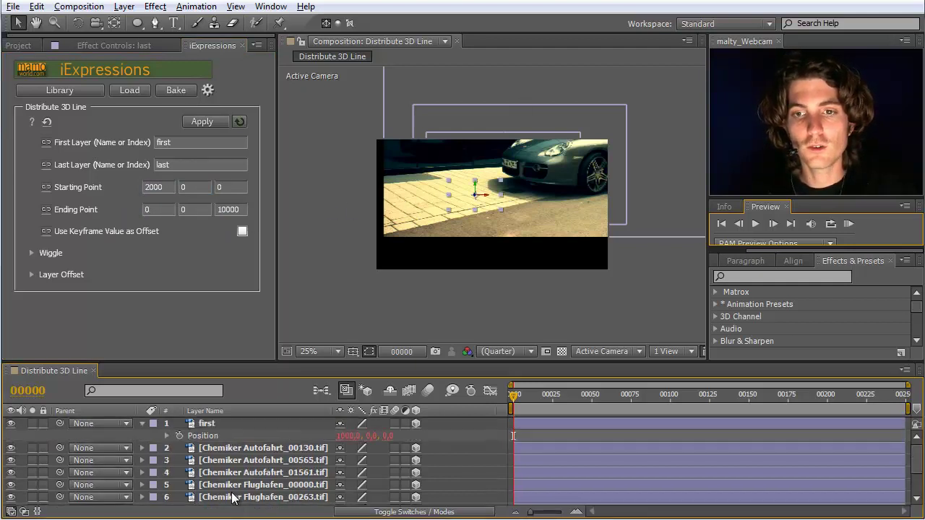
pyautogui.keyDown('shift'); pyautogui.click(206, 424); pyautogui.keyUp('shift')
pyautogui.click(200, 121)
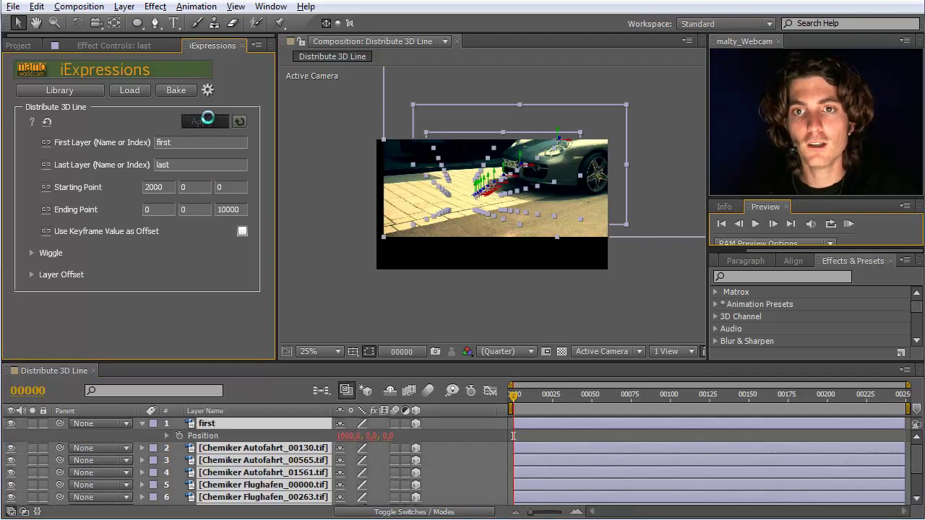
pyautogui.click(494, 284)
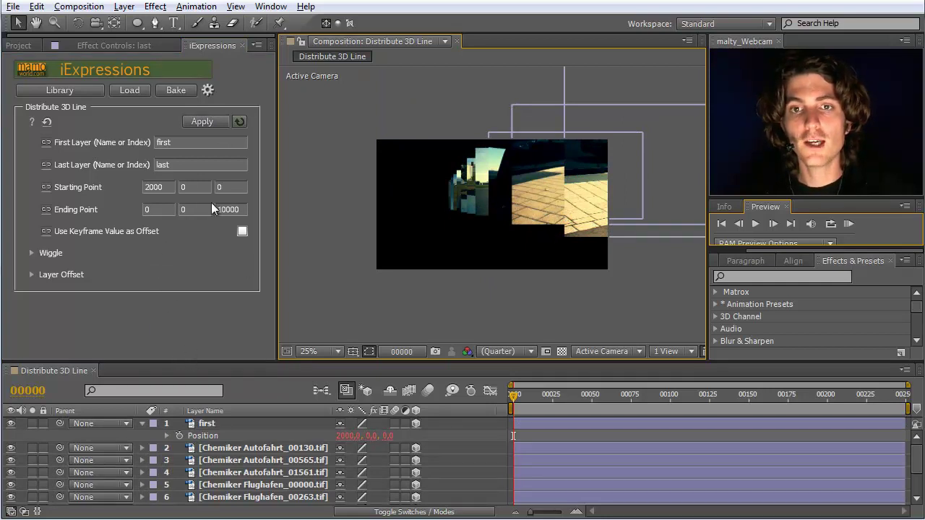
# Step: Add a new null object layer and duplicate it
pyautogui.click(126, 7)
pyautogui.moveTo(152, 23)
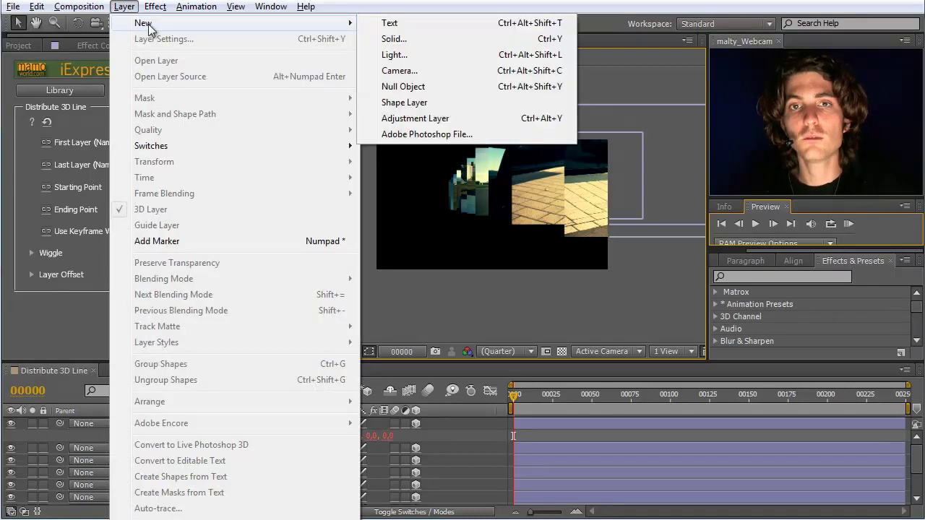
pyautogui.click(406, 91)
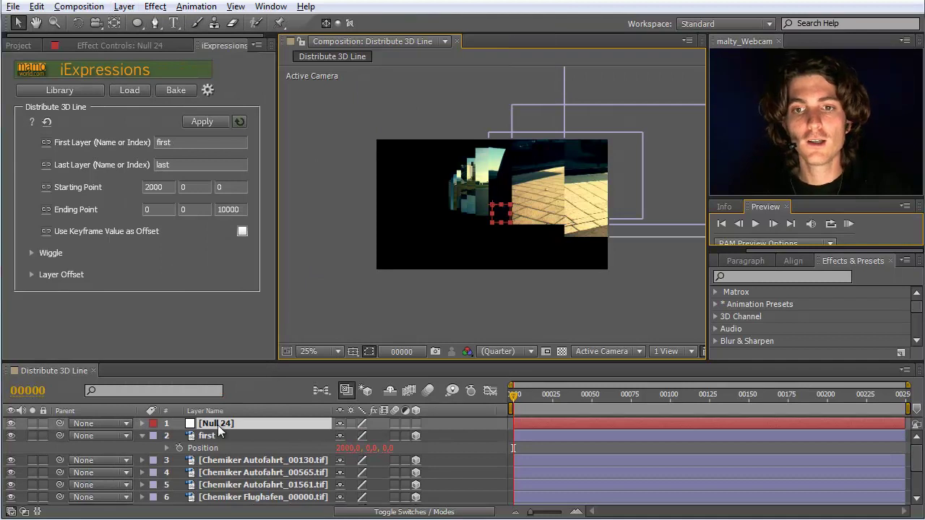
pyautogui.click(218, 425)
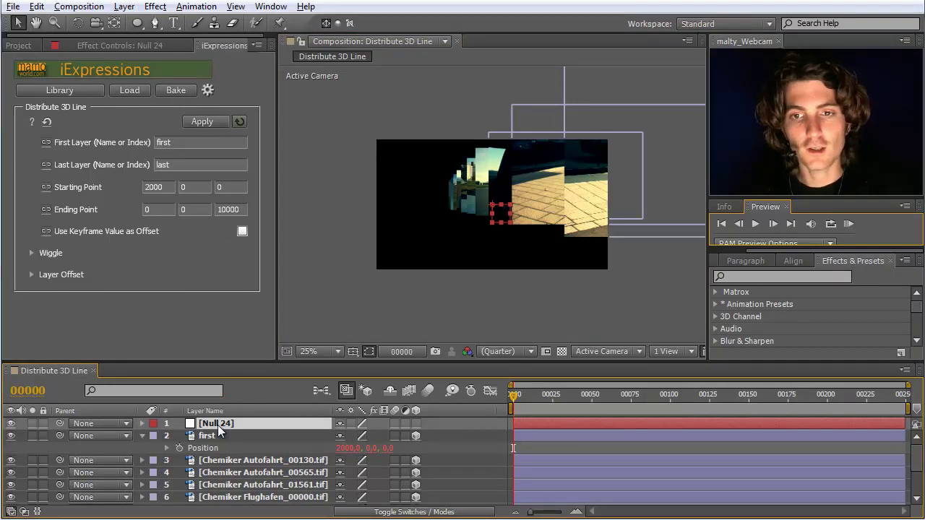
pyautogui.hotkey('ctrl', 'd')
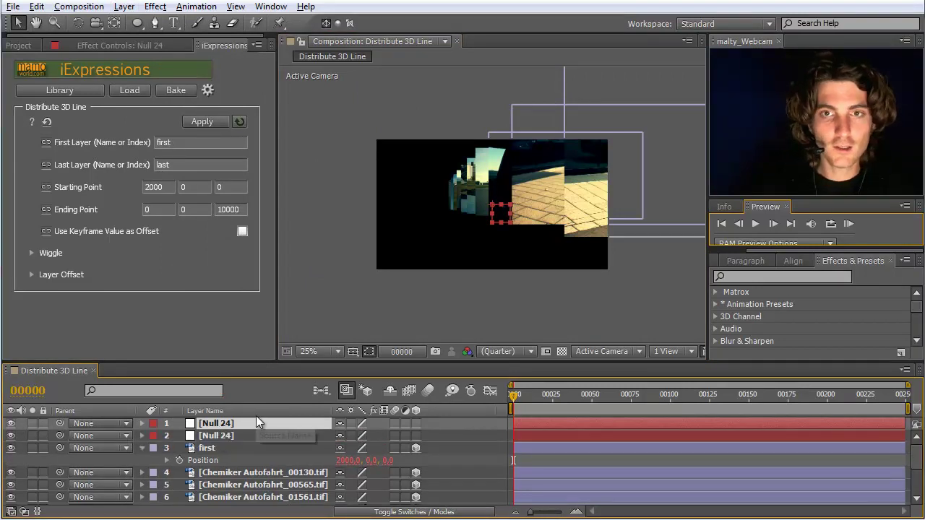
# Step: Rename the nulls 'Starting Point' and 'Ending Point', and switch Ending Point to 3D
pyautogui.press('Return')
pyautogui.write('Starting Point')
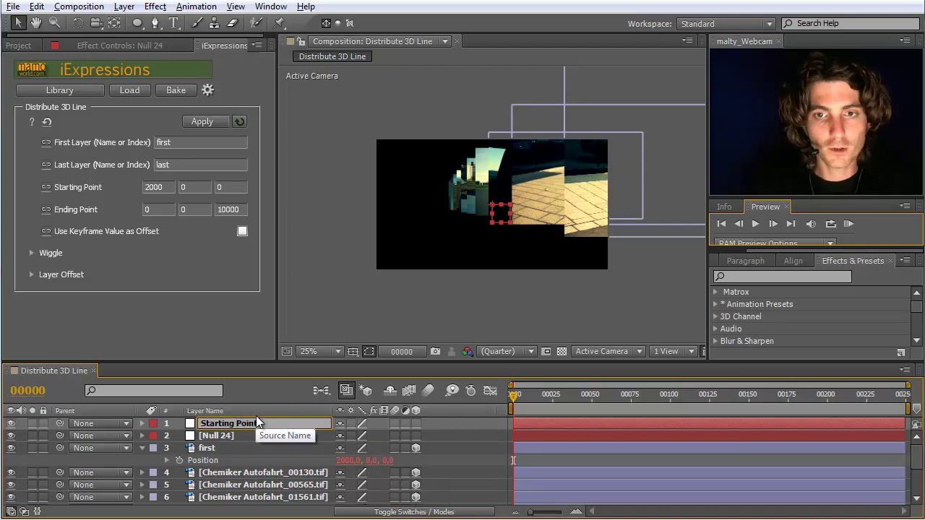
pyautogui.press('Return')
pyautogui.click(222, 435)
pyautogui.press('Return')
pyautogui.write('End')
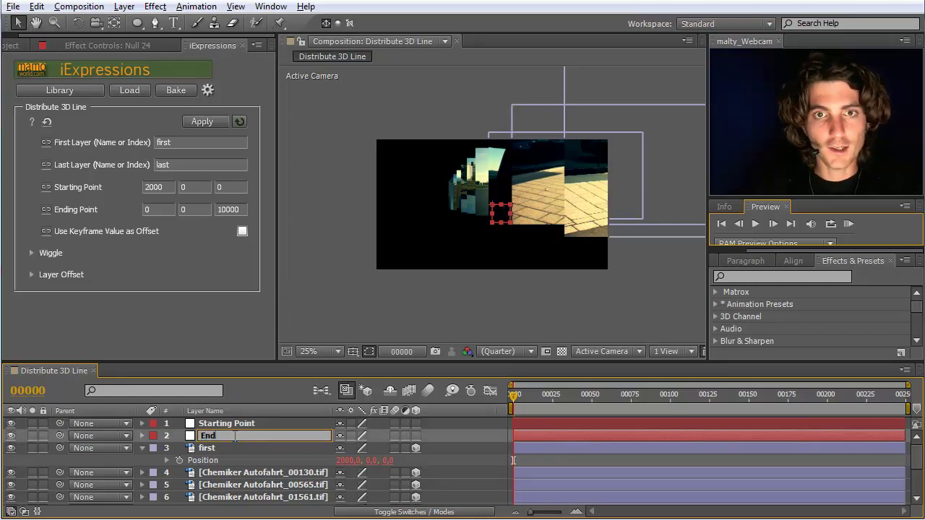
pyautogui.write('ing Po')
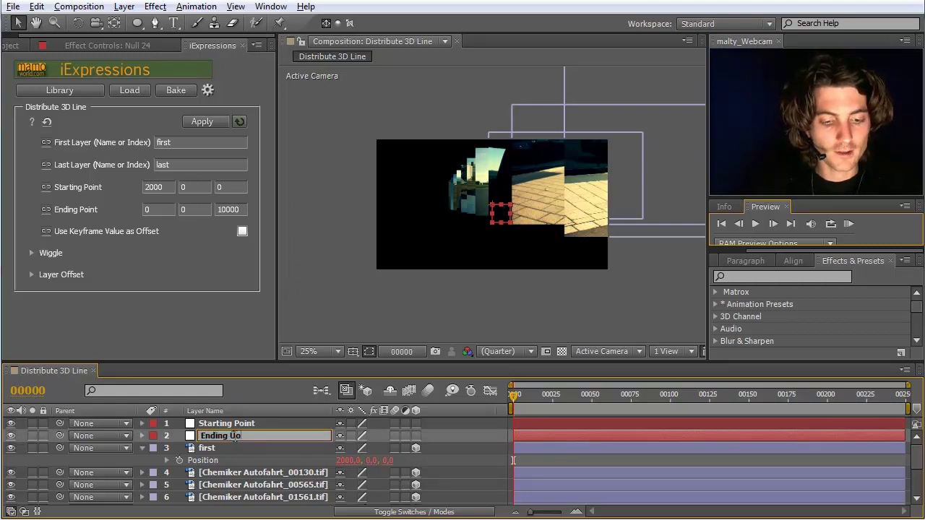
pyautogui.write('int')
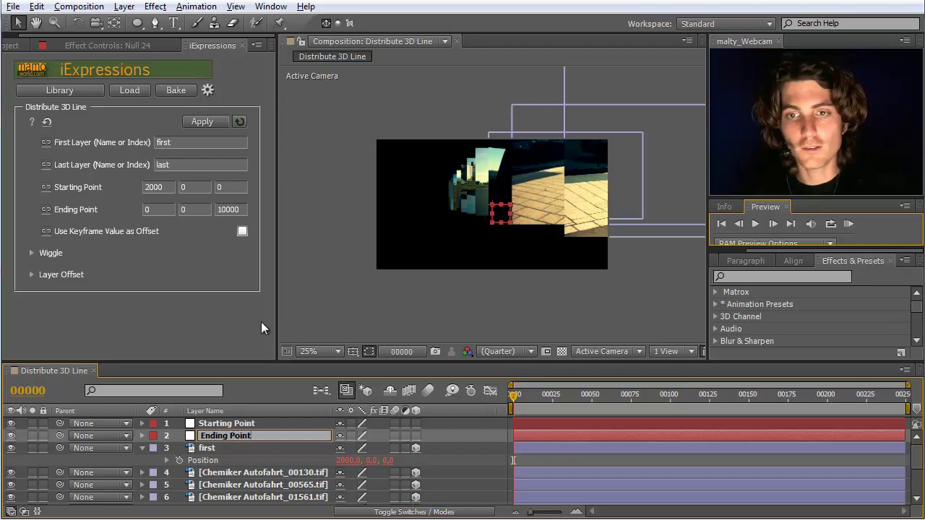
pyautogui.press('Return')
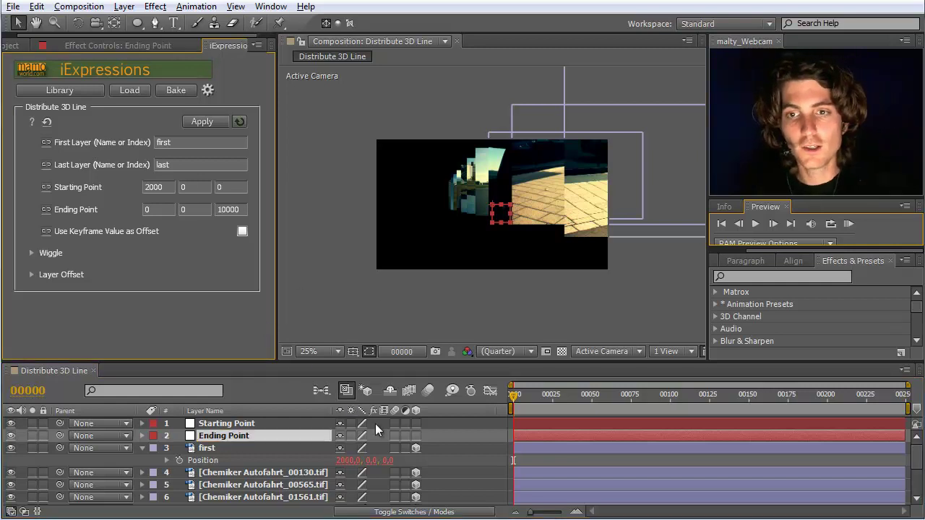
pyautogui.click(416, 432)
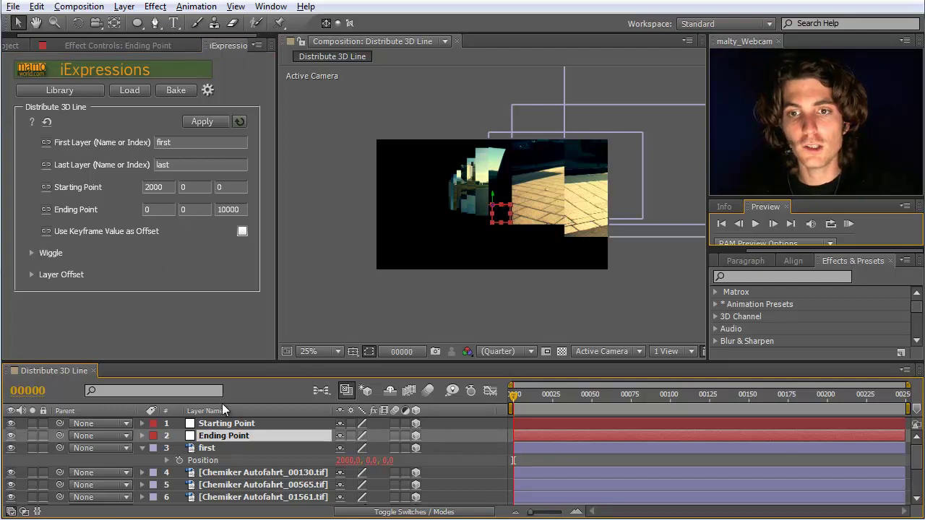
# Step: Link the effect's Starting Point and Ending Point to the two nulls' Position properties
pyautogui.keyDown('shift'); pyautogui.click(228, 427); pyautogui.keyUp('shift')
pyautogui.press('p')
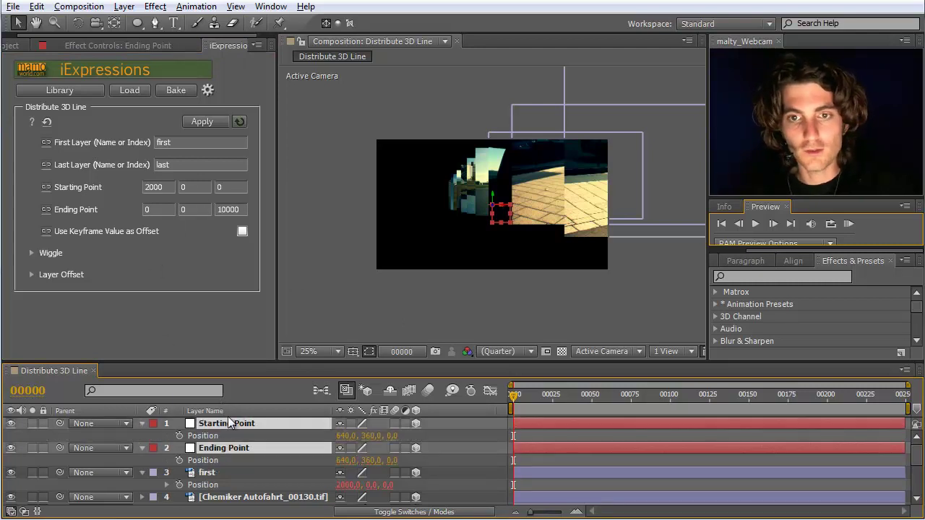
pyautogui.click(206, 435)
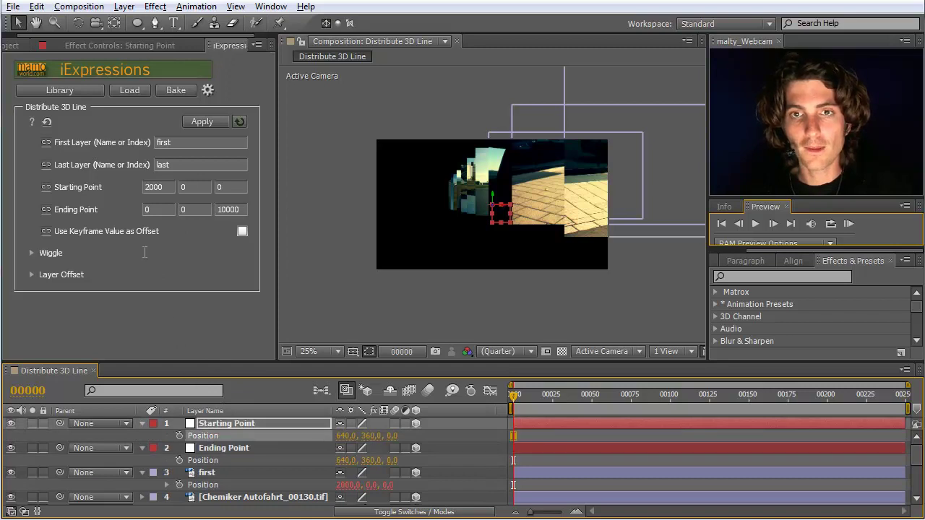
pyautogui.click(47, 187)
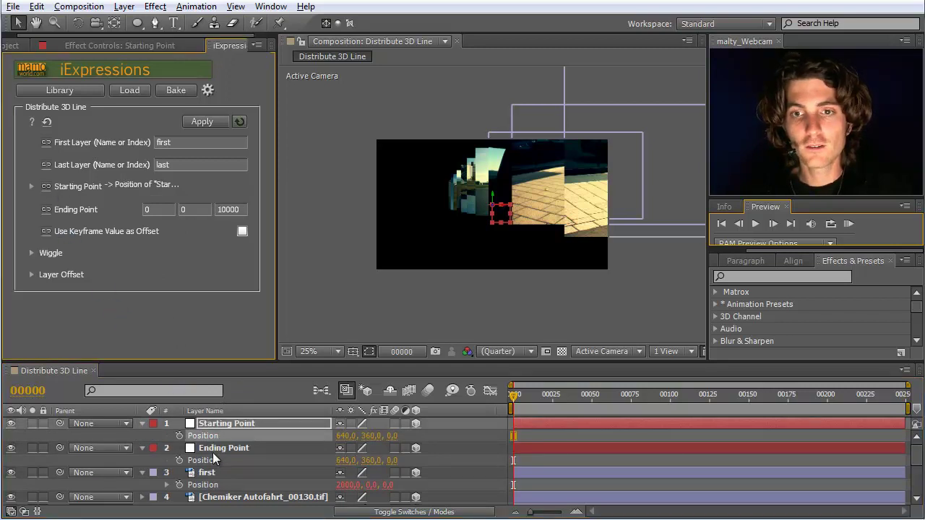
pyautogui.click(209, 461)
pyautogui.click(46, 210)
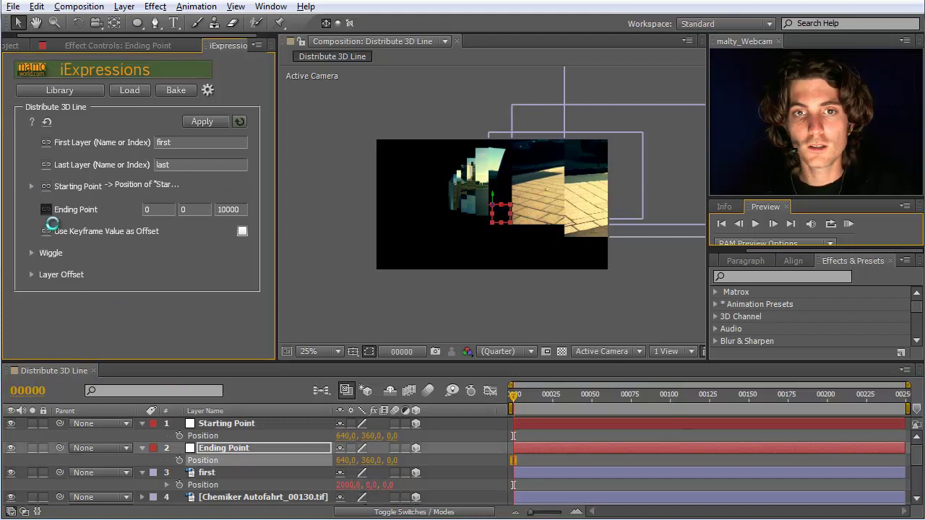
# Step: Apply Distribute 3D Line to the image layers from first through last
pyautogui.click(220, 424)
pyautogui.click(222, 448)
pyautogui.click(205, 474)
pyautogui.scroll(-5, 208, 478)
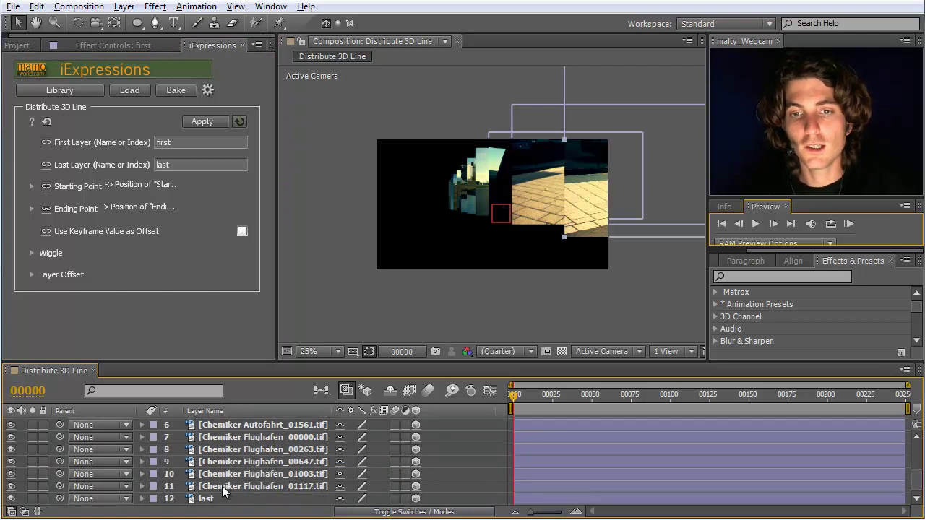
pyautogui.keyDown('shift'); pyautogui.click(208, 500); pyautogui.keyUp('shift')
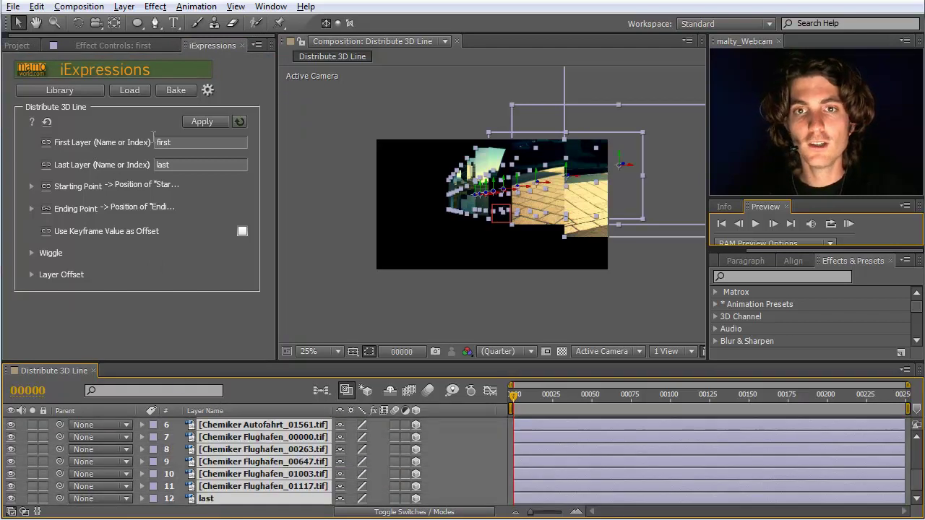
pyautogui.click(201, 121)
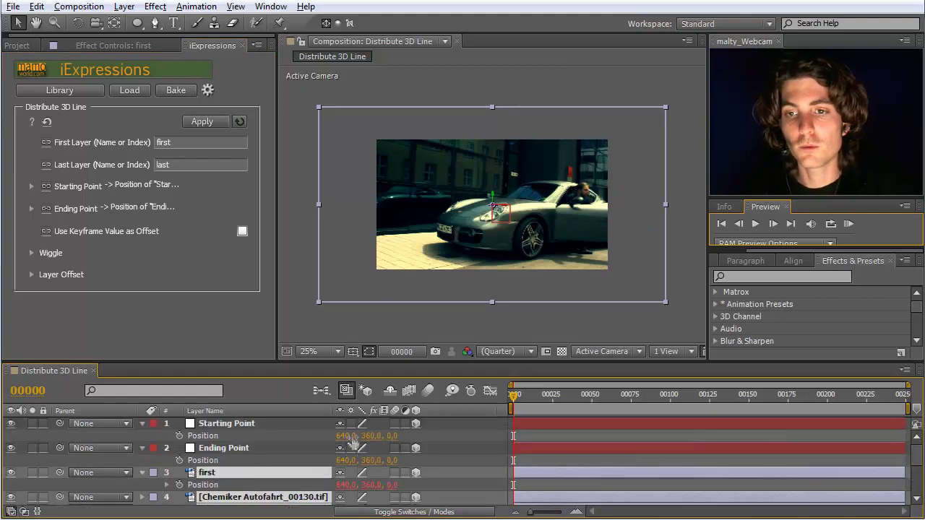
# Step: Scrub the Starting Point null to X 1827 and type -500 into its Z position
pyautogui.moveTo(346, 436); pyautogui.dragTo(464, 438)
pyautogui.click(450, 440)
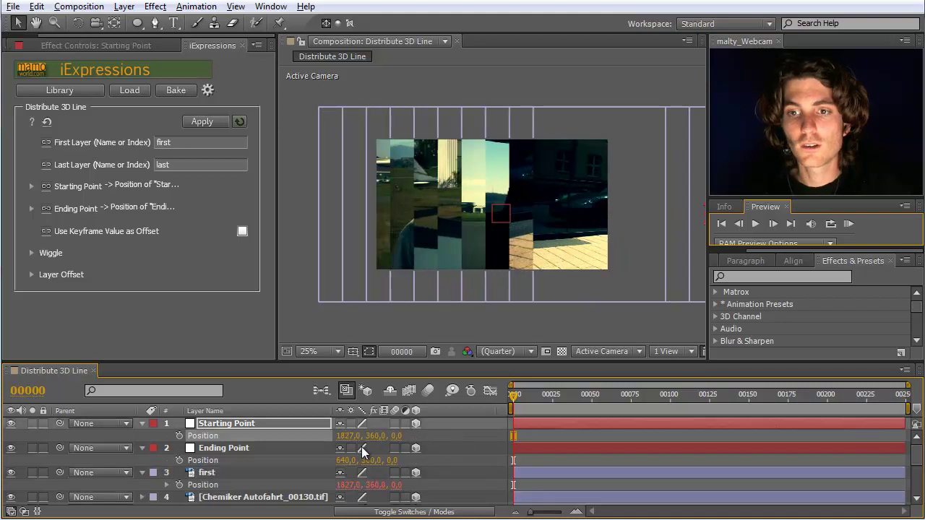
pyautogui.click(397, 436)
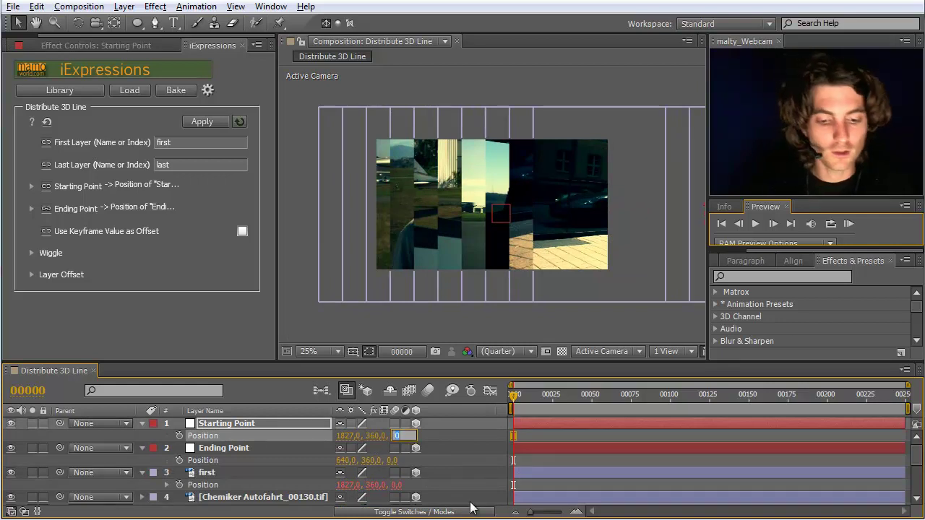
pyautogui.write('-')
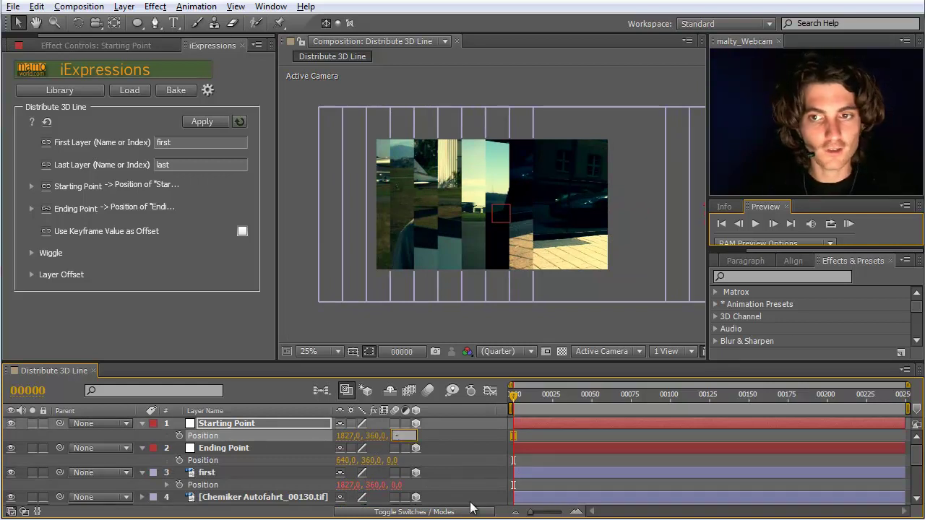
pyautogui.write('500')
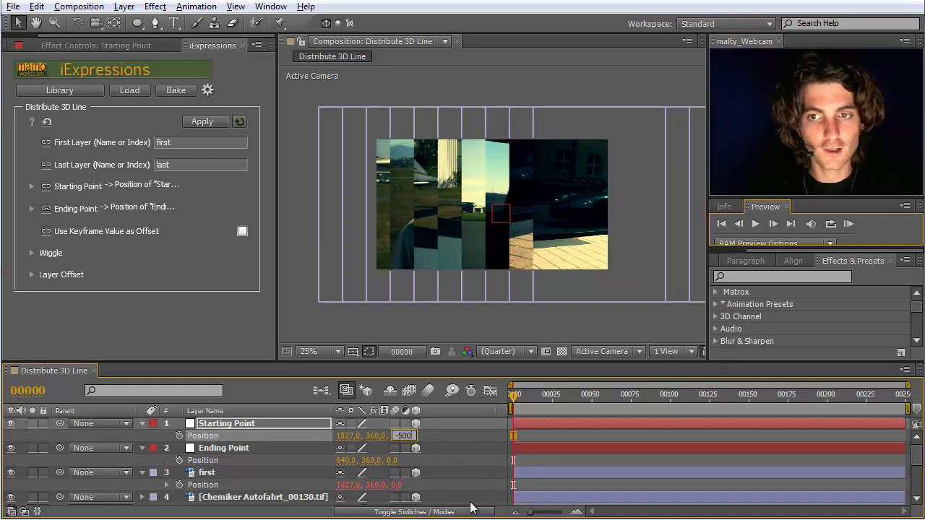
# Step: Set Starting Point Z to 500, and Ending Point Z to 4000 and X to 0
pyautogui.click(392, 460)
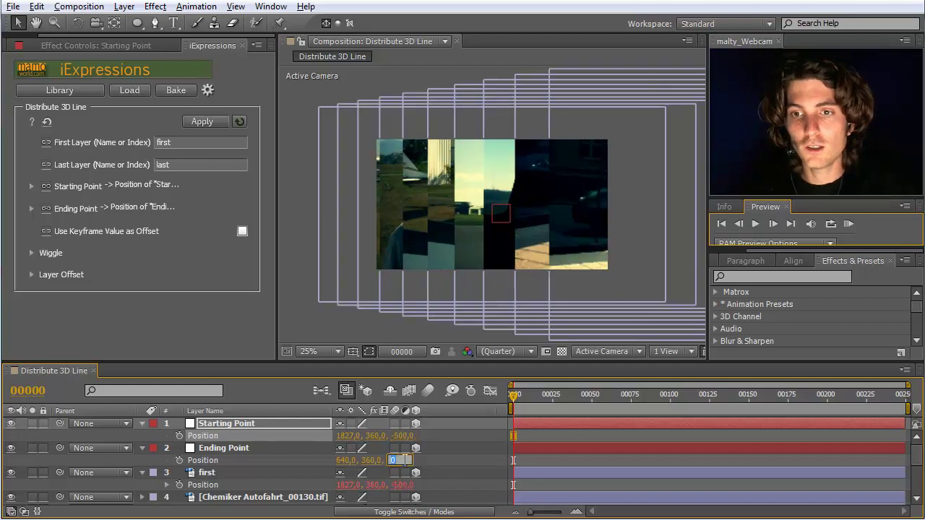
pyautogui.click(399, 436)
pyautogui.write('50')
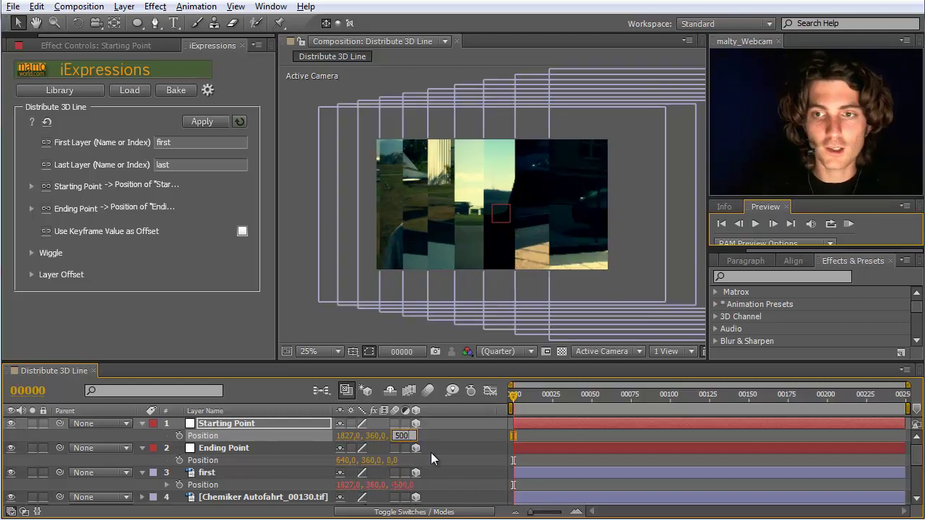
pyautogui.click(394, 461)
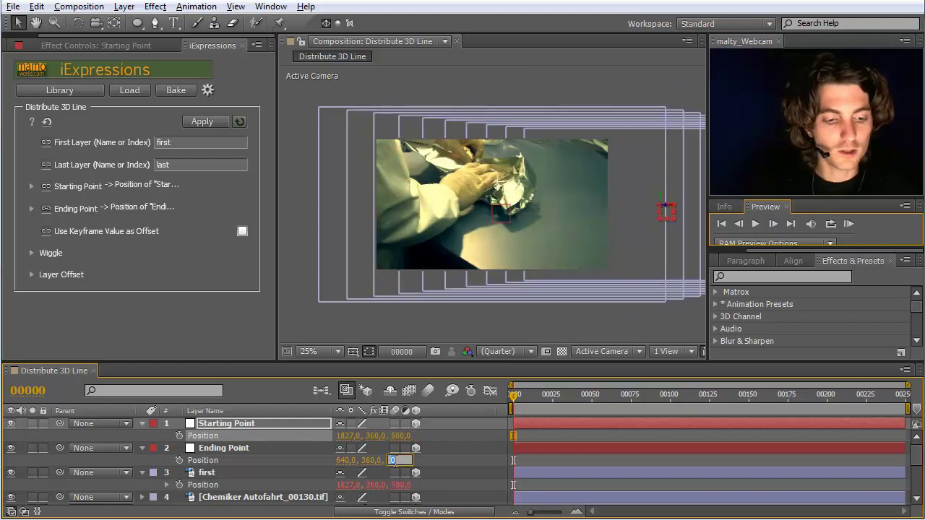
pyautogui.write('4000')
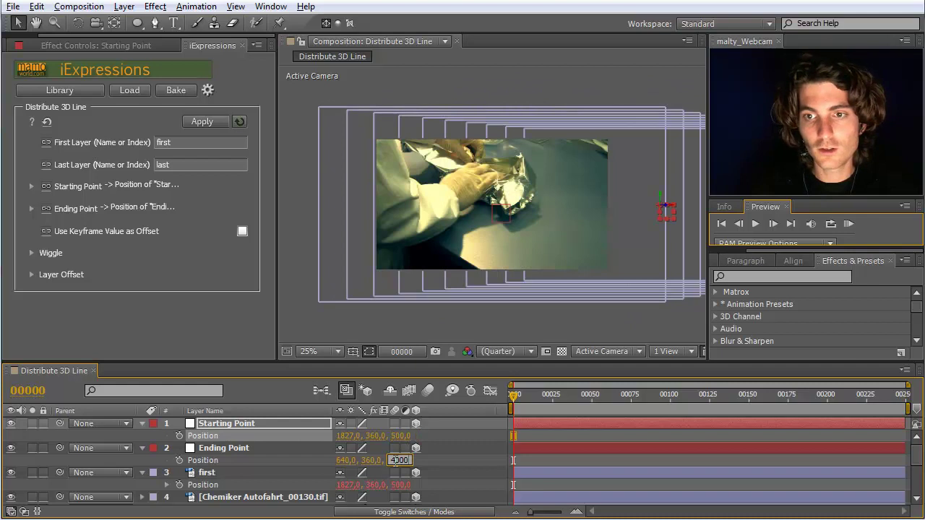
pyautogui.press('Return')
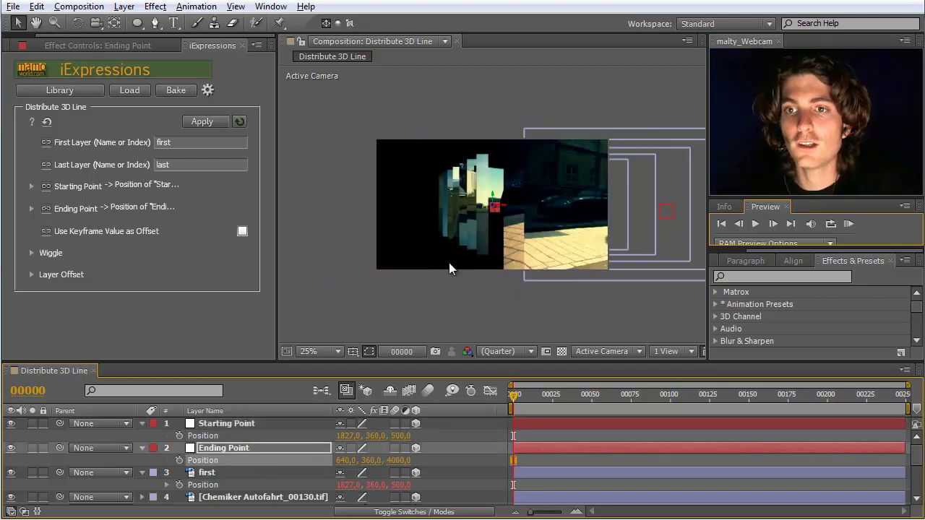
pyautogui.click(347, 460)
pyautogui.write('0')
pyautogui.press('Return')
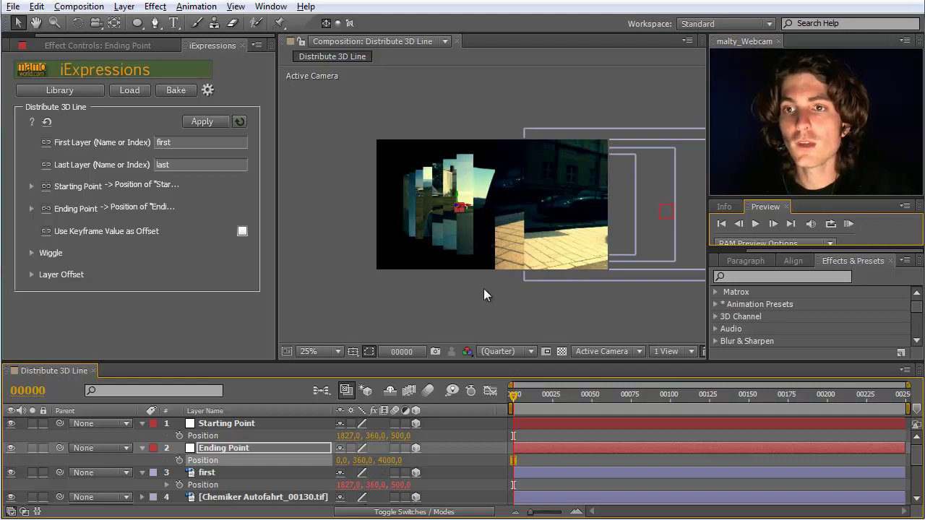
# Step: Move Ending Point to X -500, Z 12000, and Starting Point to X 2500
pyautogui.click(390, 461)
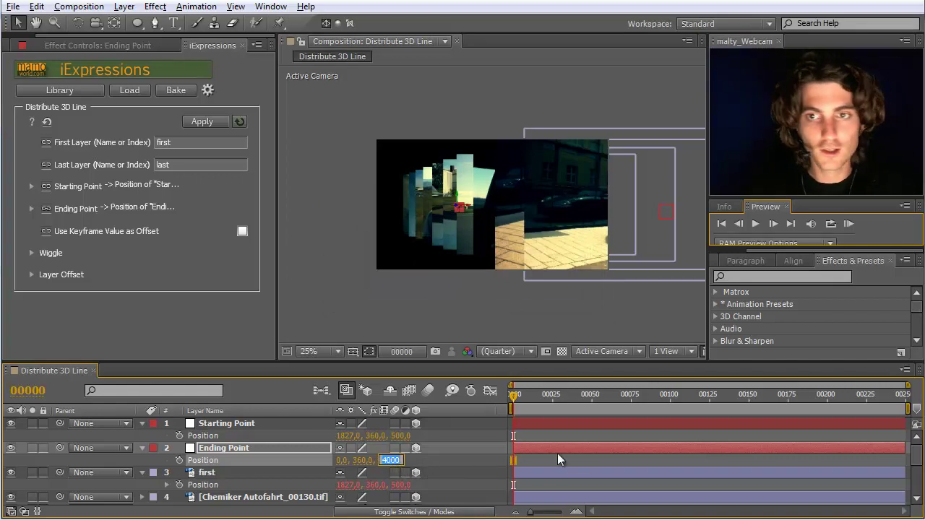
pyautogui.write('12000')
pyautogui.press('Return')
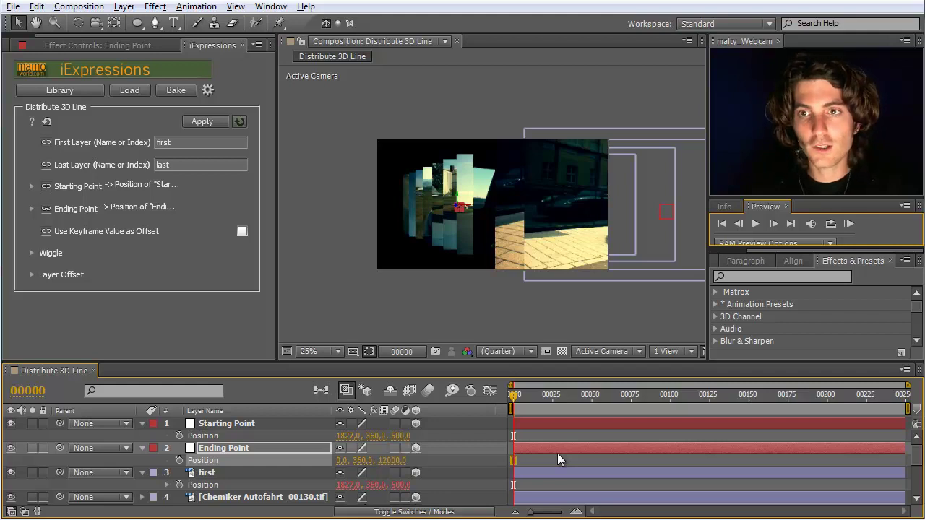
pyautogui.click(341, 462)
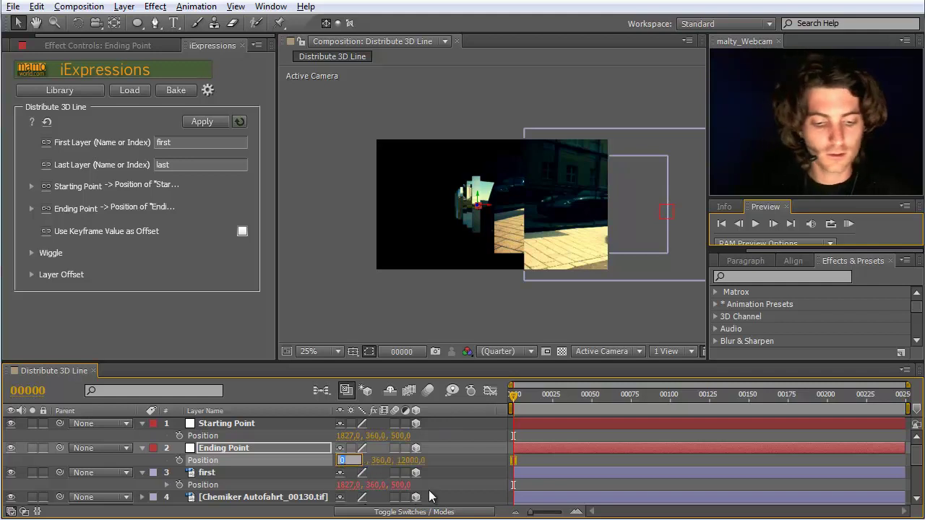
pyautogui.write('-500')
pyautogui.press('Return')
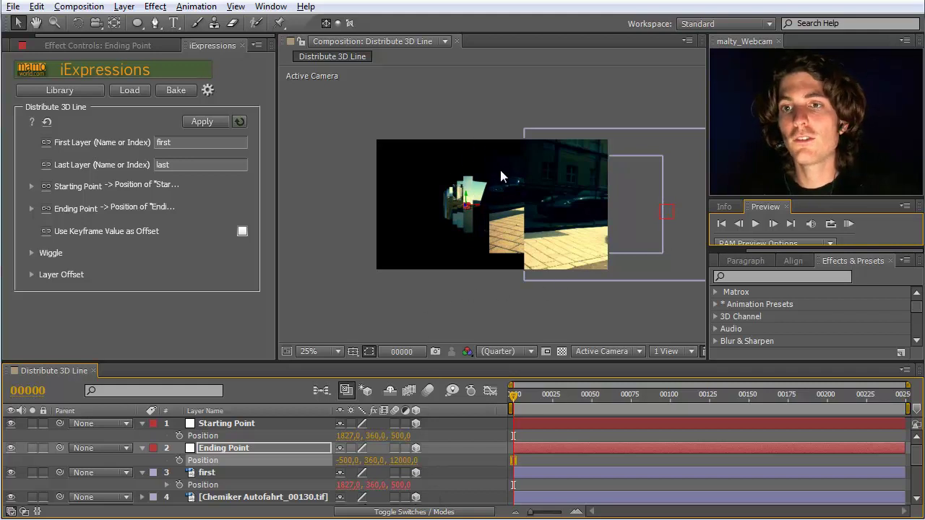
pyautogui.click(350, 437)
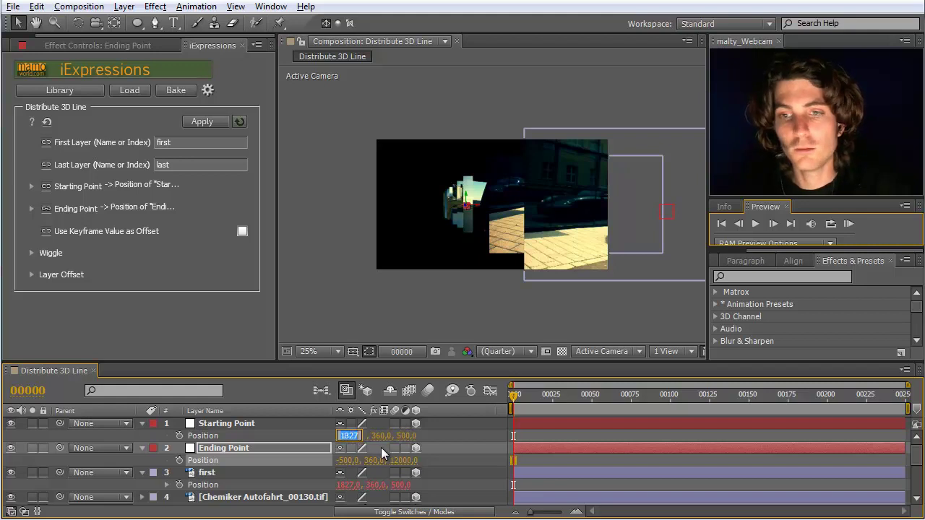
pyautogui.write('2500')
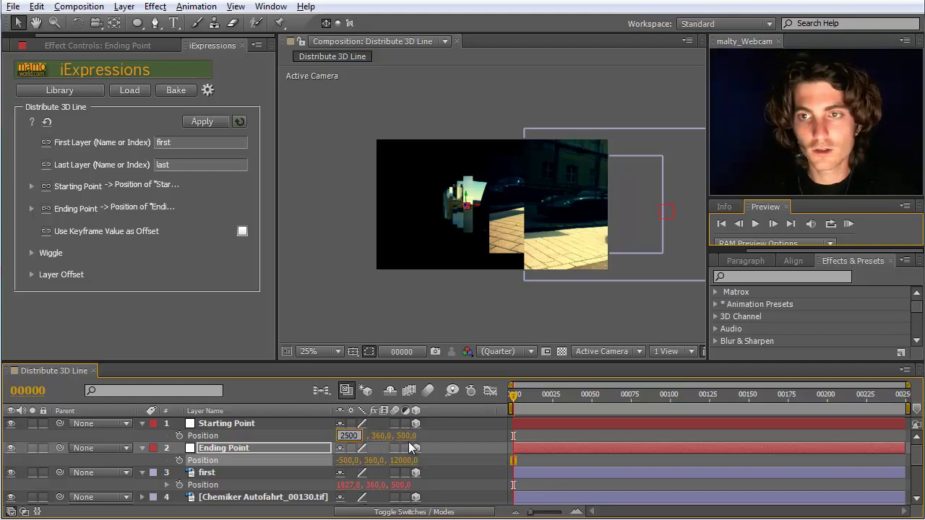
pyautogui.press('Return')
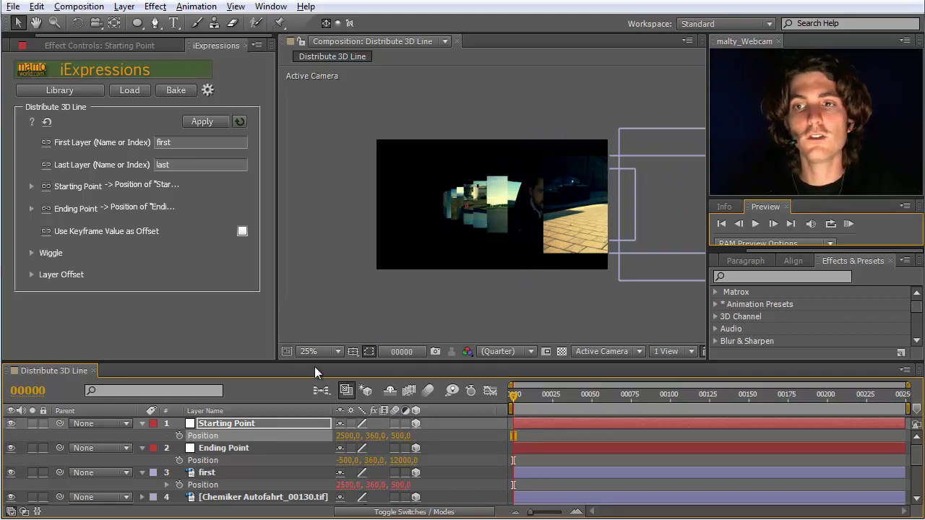
# Step: Zoom the Composition viewer out to 12.5% to show the whole image line
pyautogui.click(233, 427)
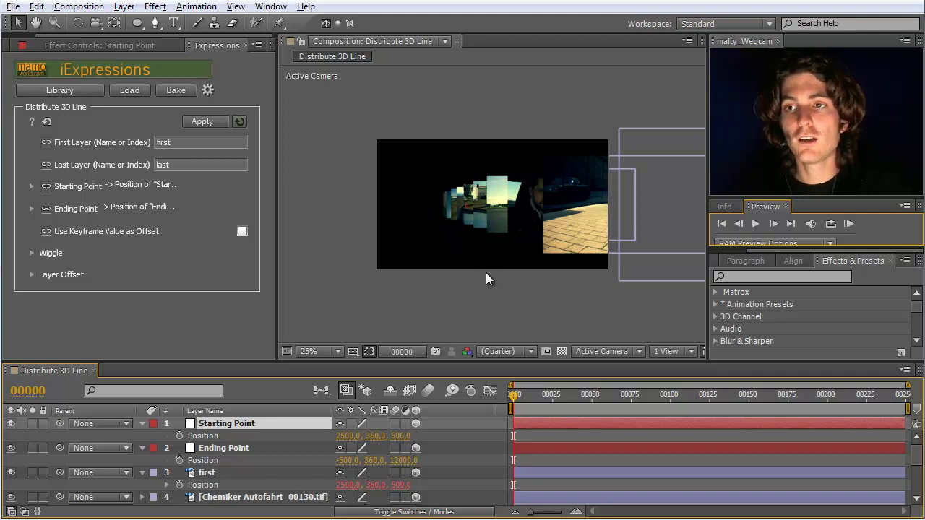
pyautogui.press(',')
pyautogui.press('.')
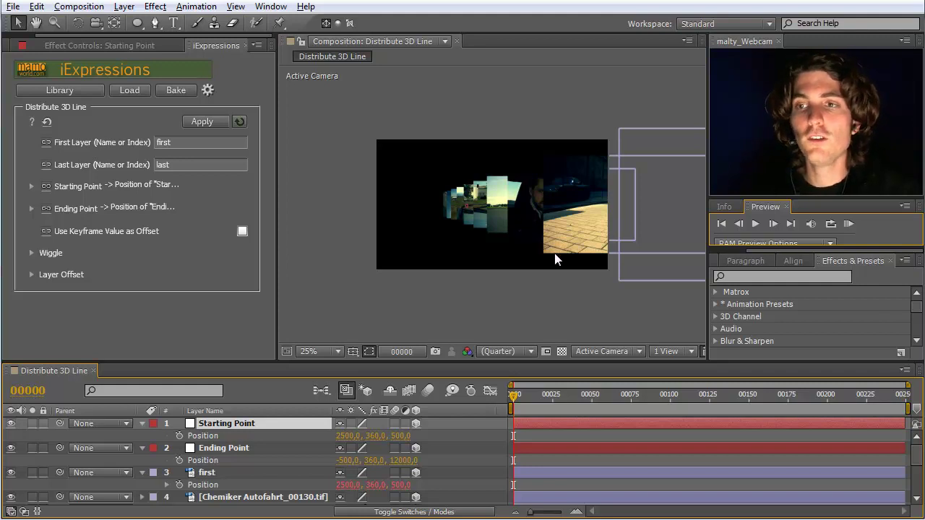
pyautogui.press(',')
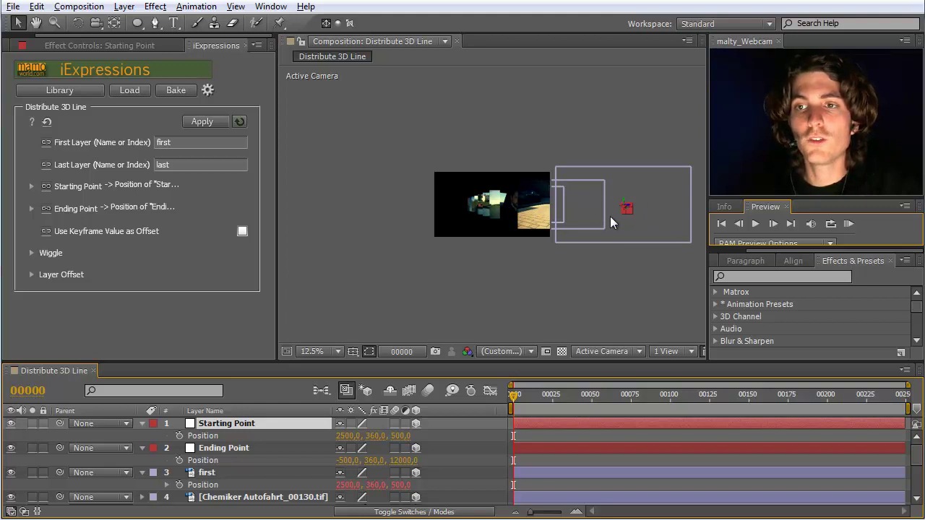
# Step: Set Layer Offset to 1 and reapply Distribute 3D Line to layers first through last
pyautogui.click(631, 184)
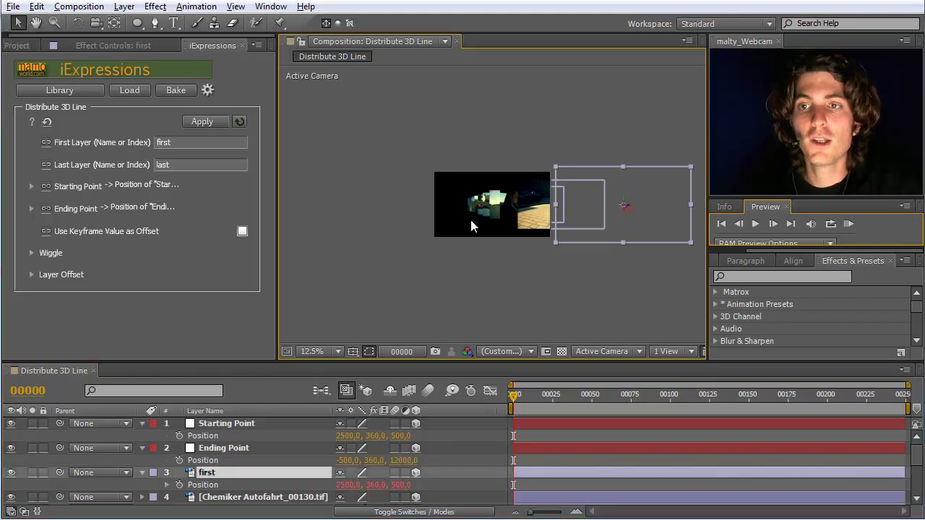
pyautogui.click(34, 275)
pyautogui.click(233, 291)
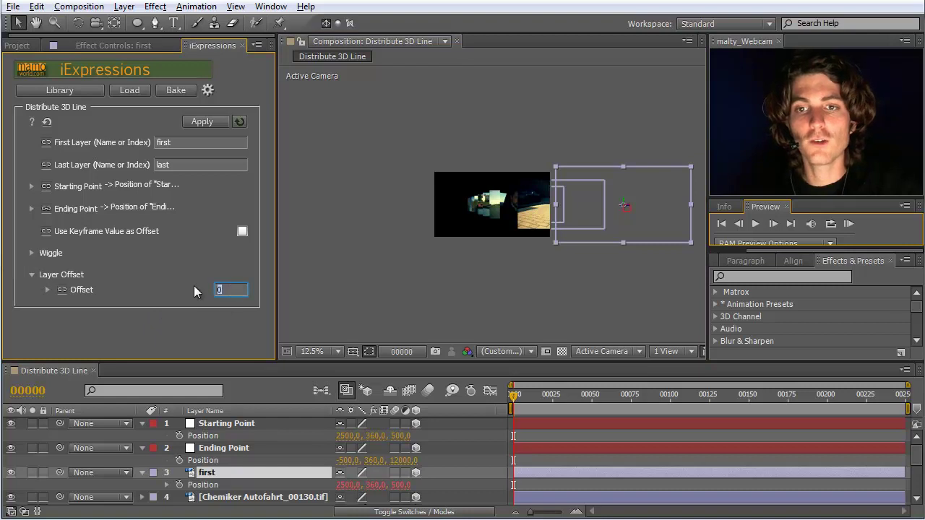
pyautogui.write('1')
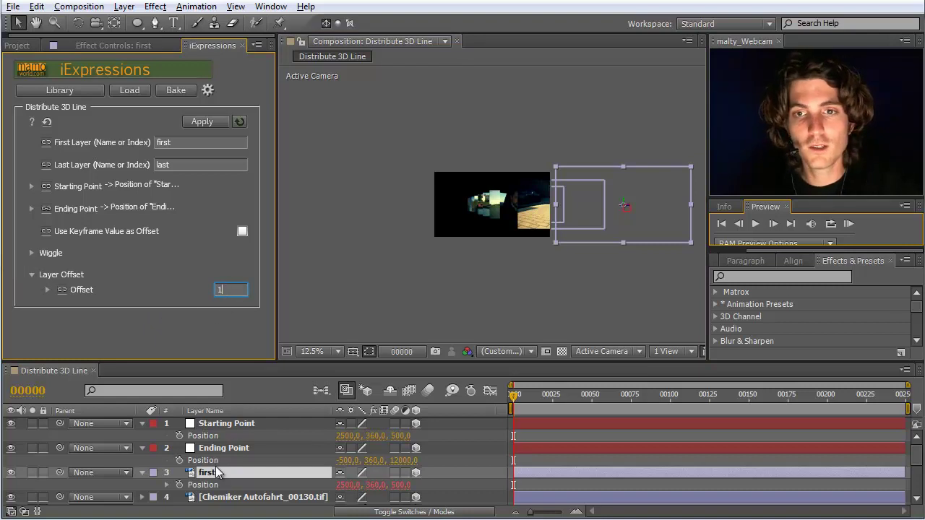
pyautogui.click(215, 465)
pyautogui.click(210, 473)
pyautogui.scroll(-5, 213, 480)
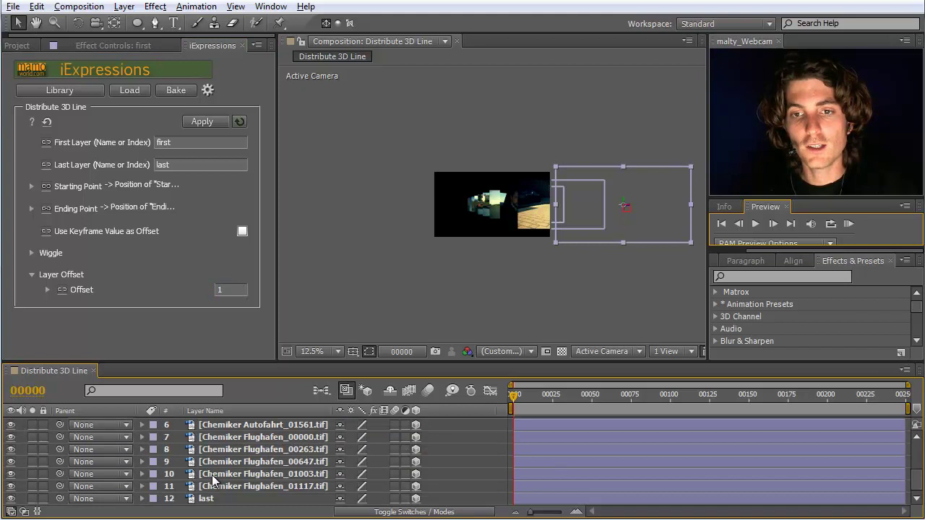
pyautogui.keyDown('shift'); pyautogui.click(210, 500); pyautogui.keyUp('shift')
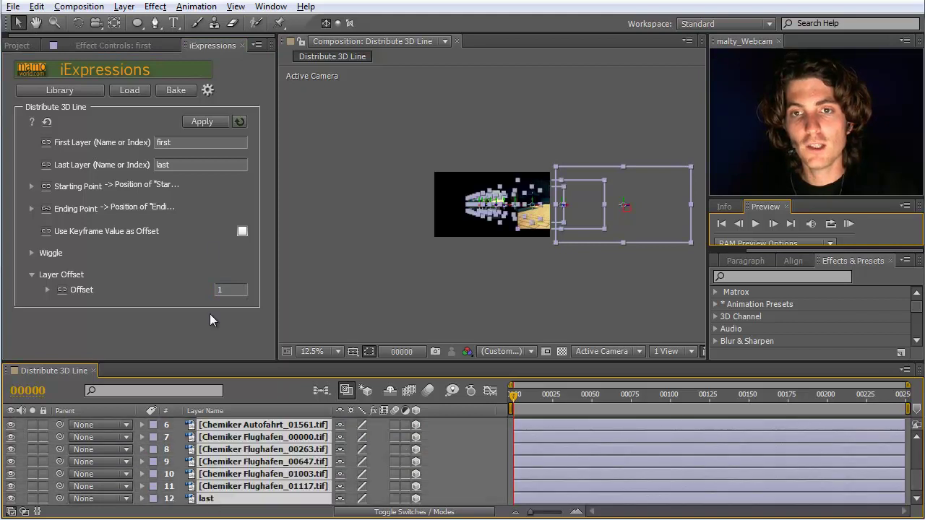
pyautogui.click(212, 119)
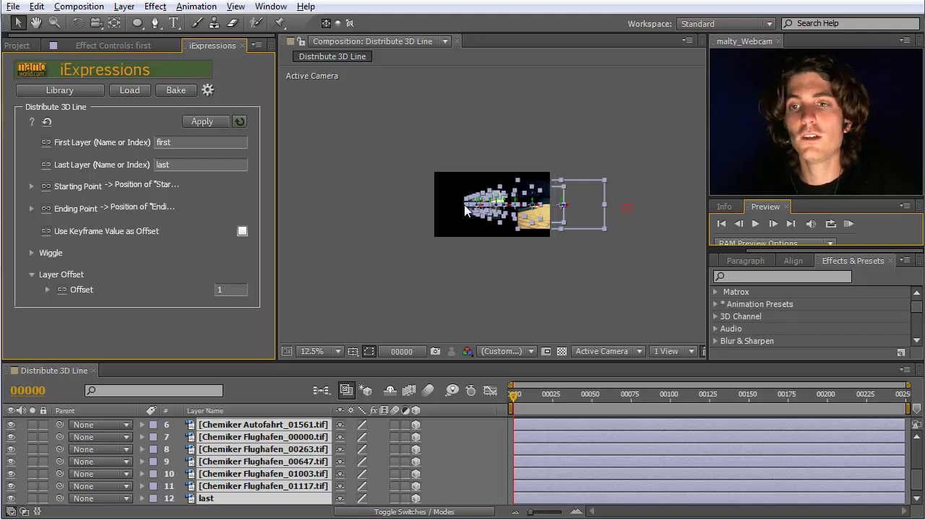
# Step: Inspect the layer positions, then set the Layer Offset to 3 with layer first selected
pyautogui.click(349, 298)
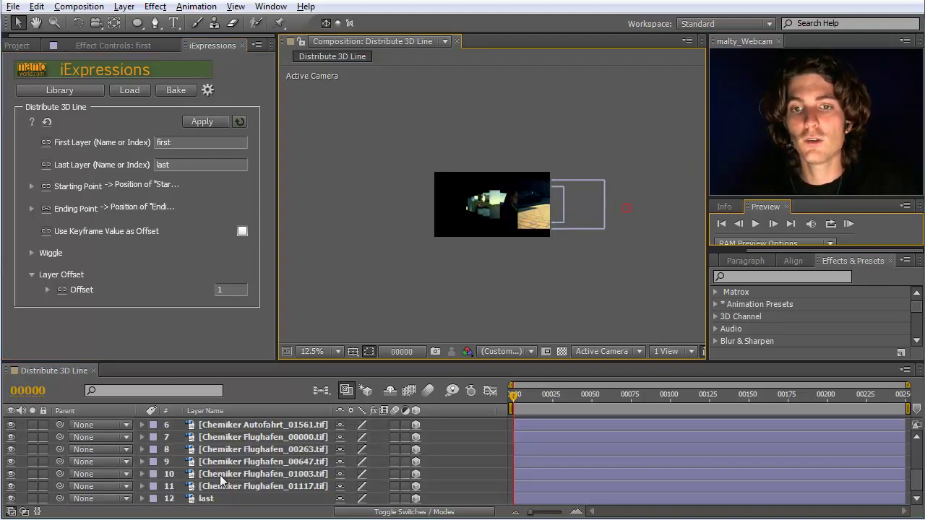
pyautogui.click(210, 498)
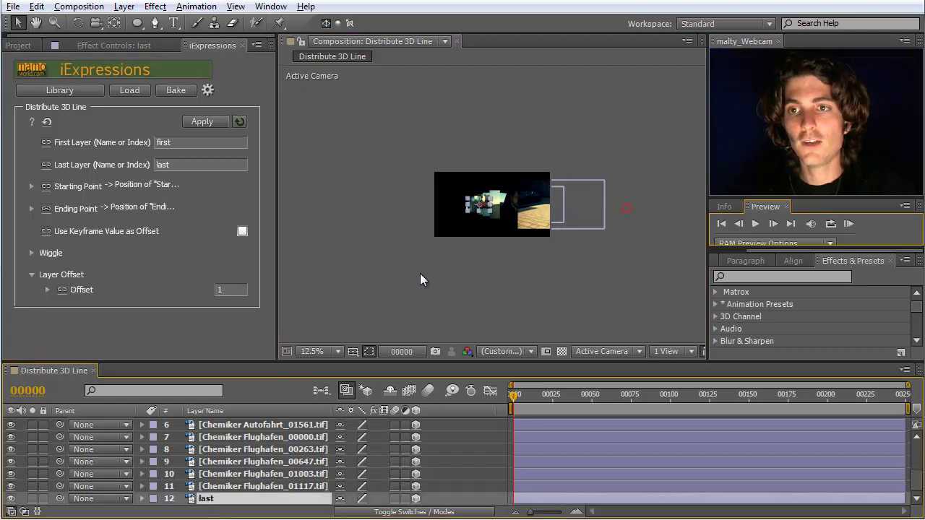
pyautogui.press('u')
pyautogui.scroll(-1, 203, 463)
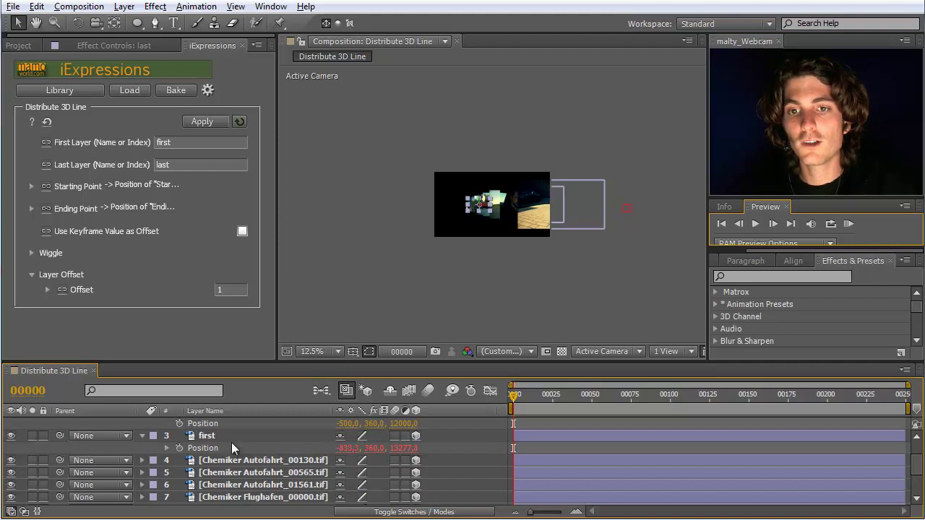
pyautogui.click(206, 437)
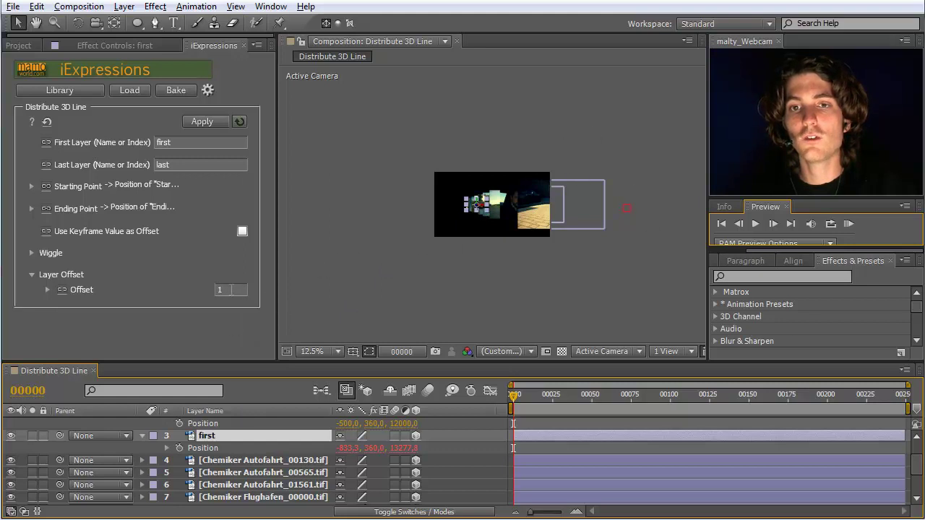
pyautogui.click(230, 289)
pyautogui.write('3')
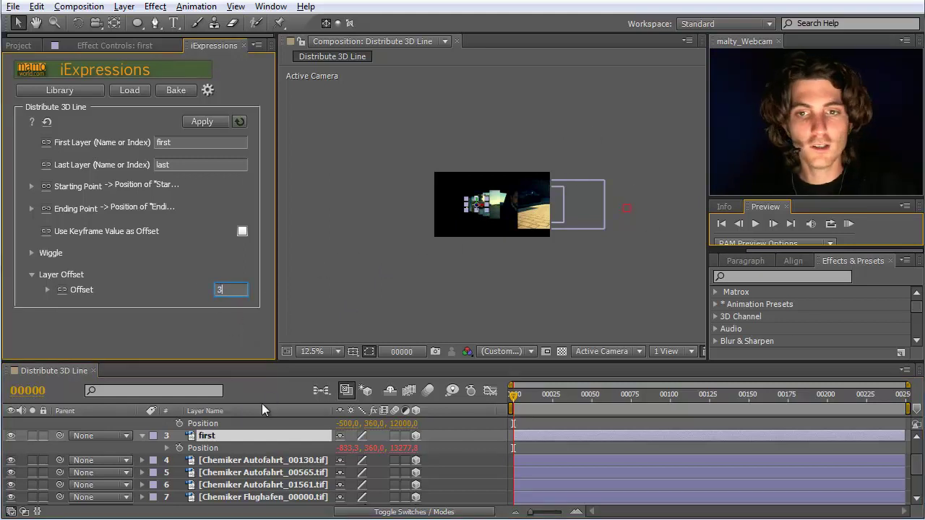
pyautogui.click(206, 442)
# Step: Select all layers, reapply Distribute 3D Line, and zoom the view back to 25%
pyautogui.scroll(-3, 217, 470)
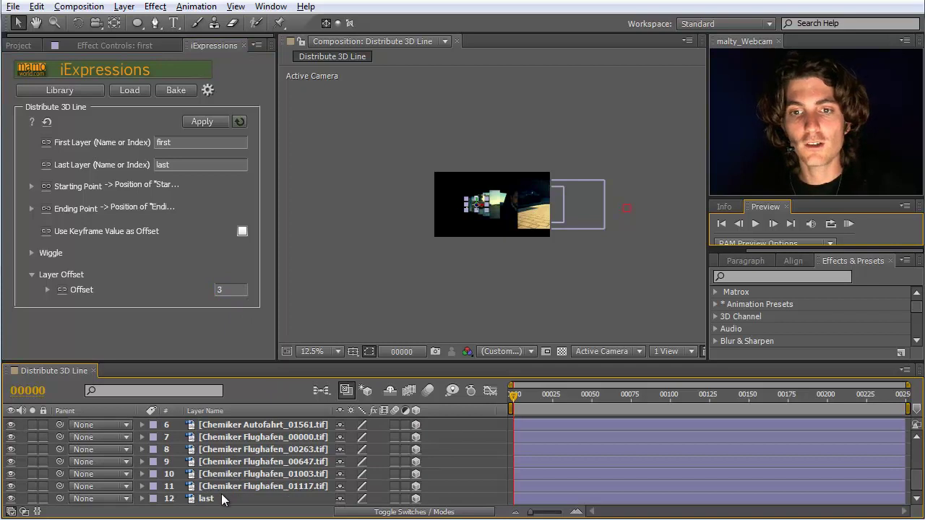
pyautogui.hotkey('ctrl', 'a')
pyautogui.click(196, 122)
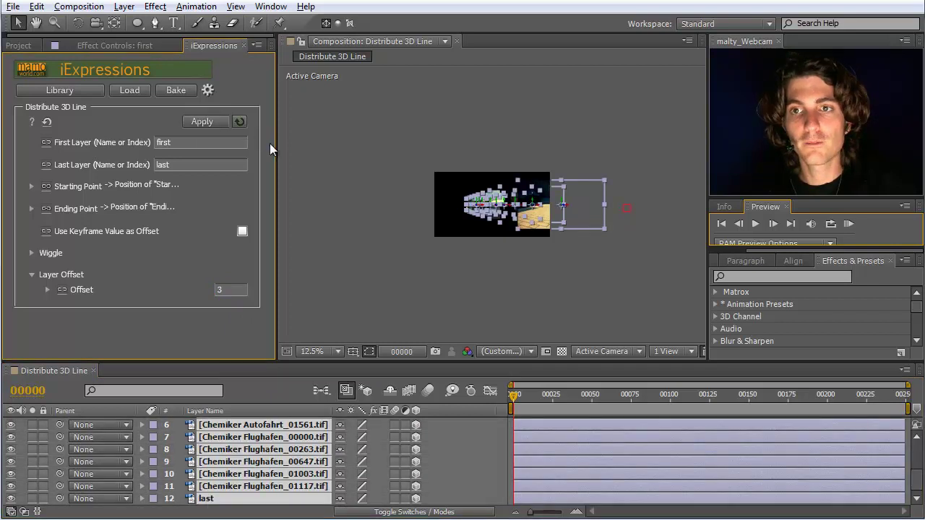
pyautogui.click(527, 239)
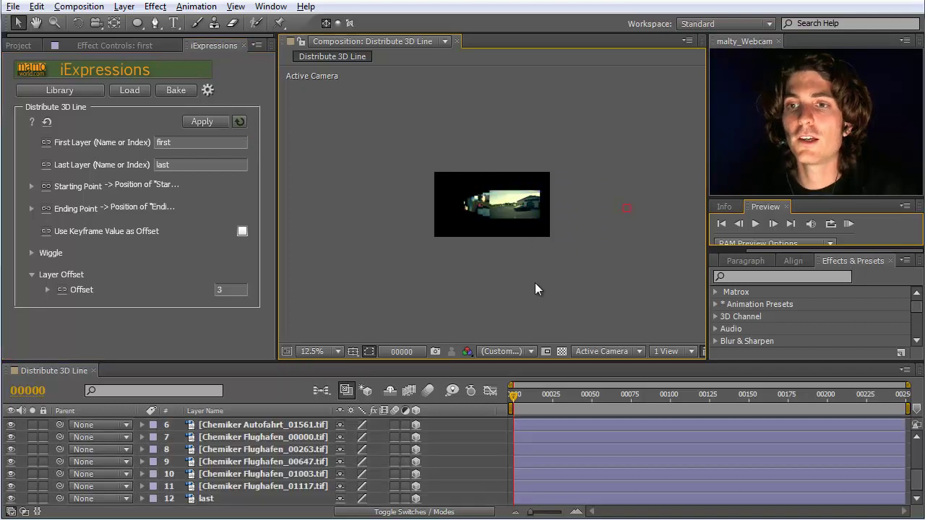
pyautogui.press('.')
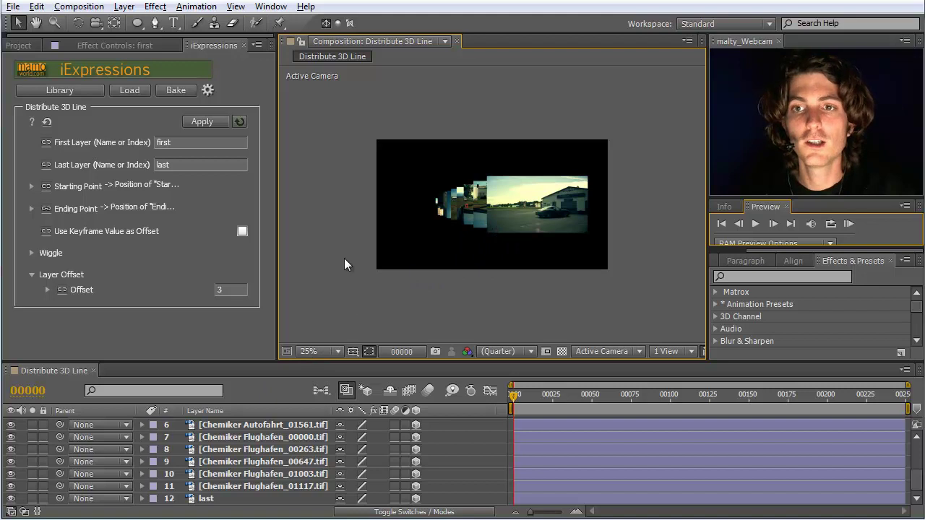
pyautogui.scroll(5, 258, 465)
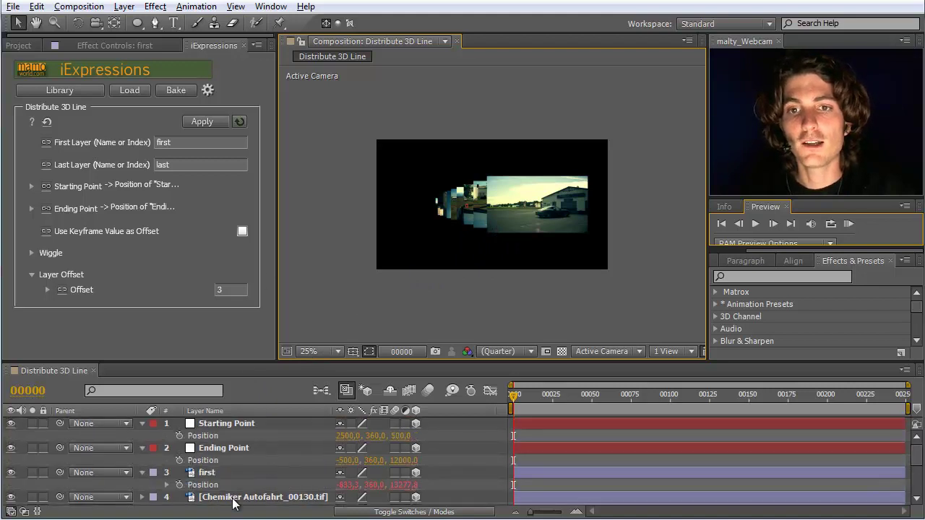
pyautogui.scroll(-5, 238, 505)
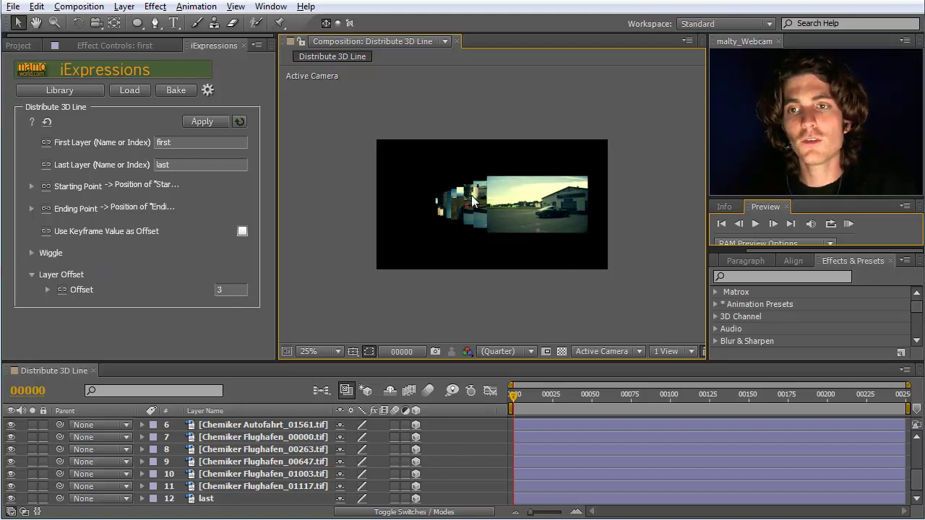
# Step: Expand the Wiggle settings and replace the Amplitude value with 300
pyautogui.click(31, 253)
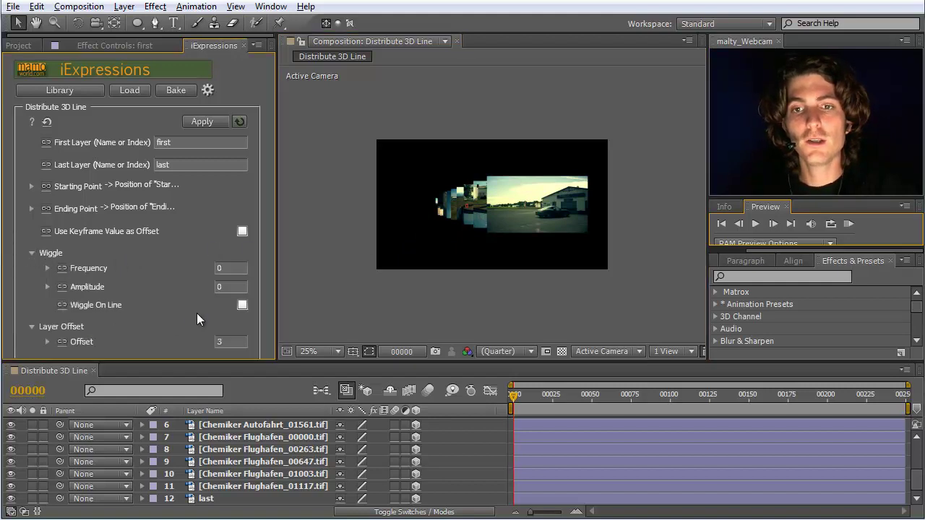
pyautogui.click(225, 288)
pyautogui.moveTo(225, 288); pyautogui.dragTo(190, 295)
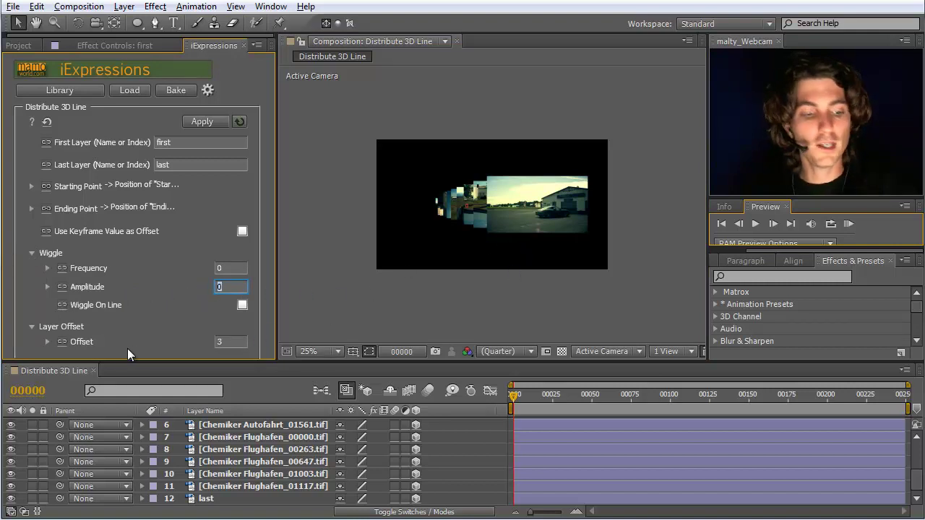
pyautogui.write('300')
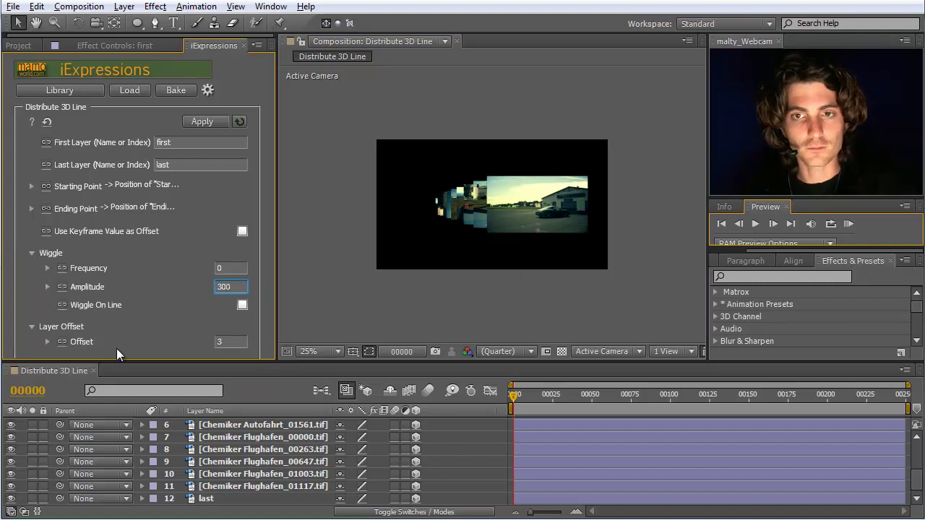
# Step: Reapply Distribute 3D Line to layers first through last, then deselect to inspect the scatter
pyautogui.click(206, 498)
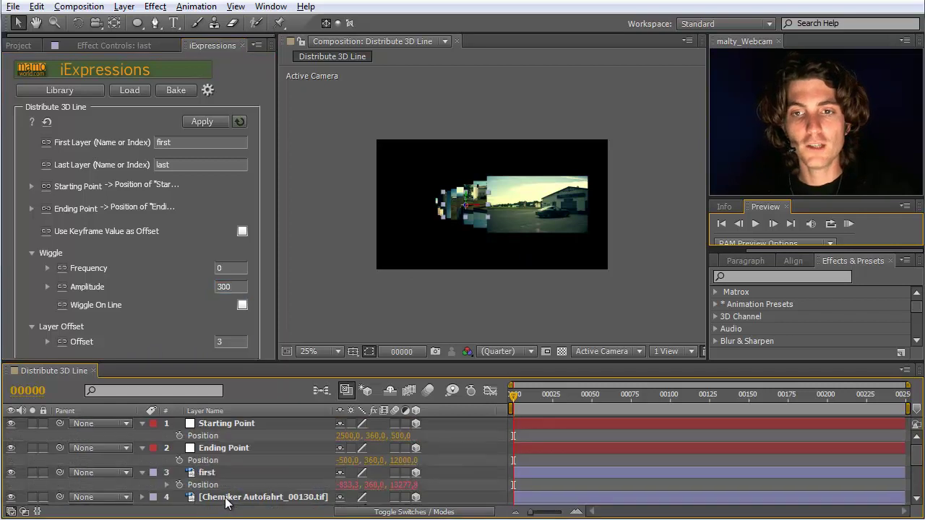
pyautogui.press('u')
pyautogui.keyDown('shift'); pyautogui.click(210, 474); pyautogui.keyUp('shift')
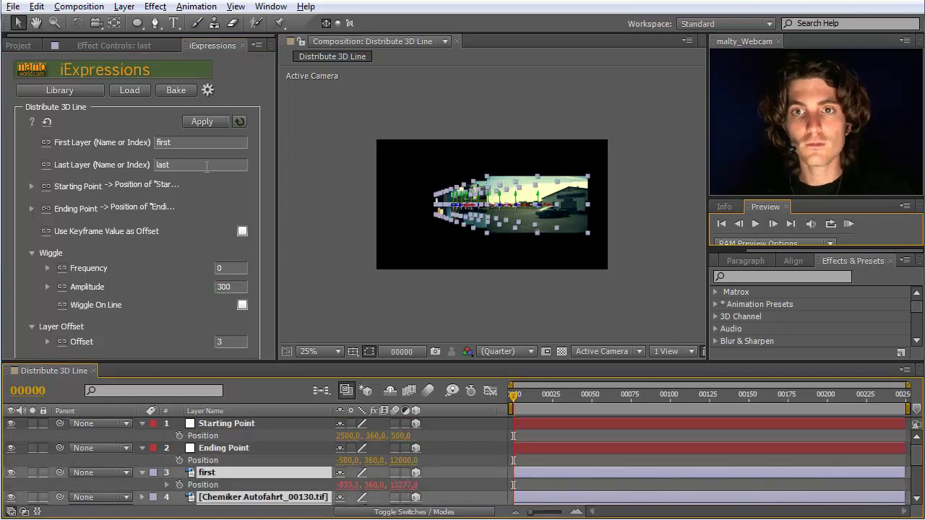
pyautogui.click(197, 123)
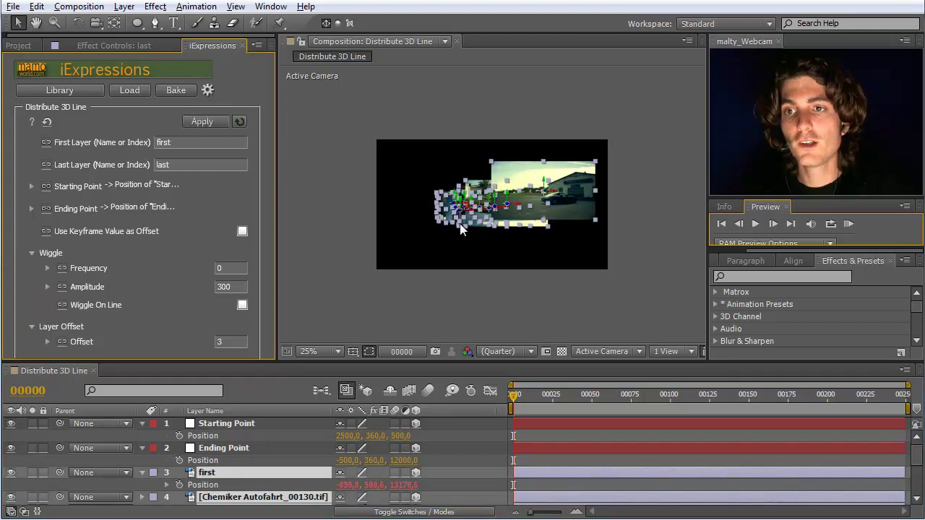
pyautogui.click(459, 254)
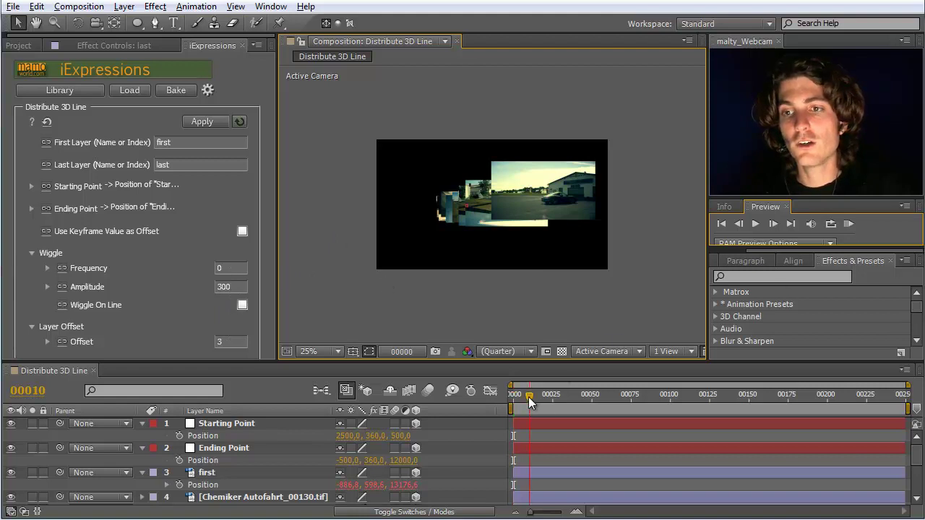
# Step: Scrub to frame 60 and enter 1 as the wiggle Frequency
pyautogui.moveTo(528, 396); pyautogui.dragTo(608, 394)
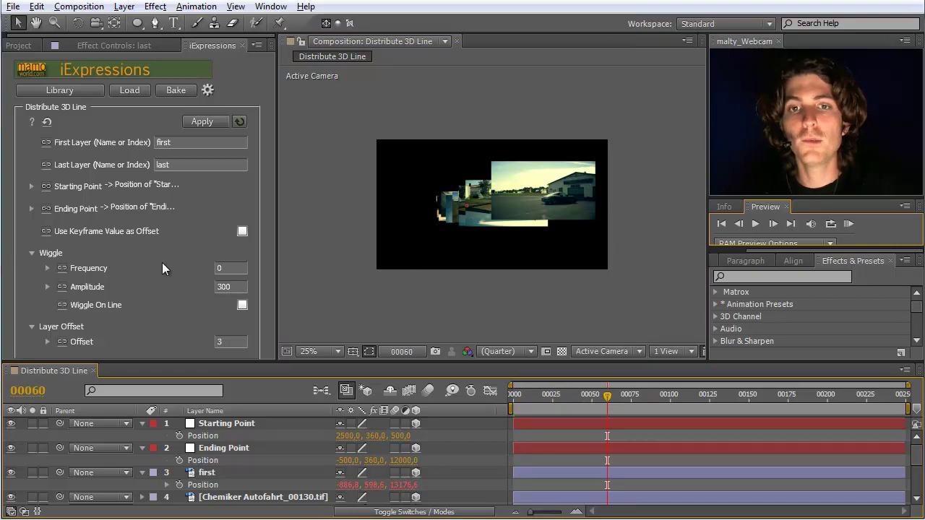
pyautogui.click(212, 268)
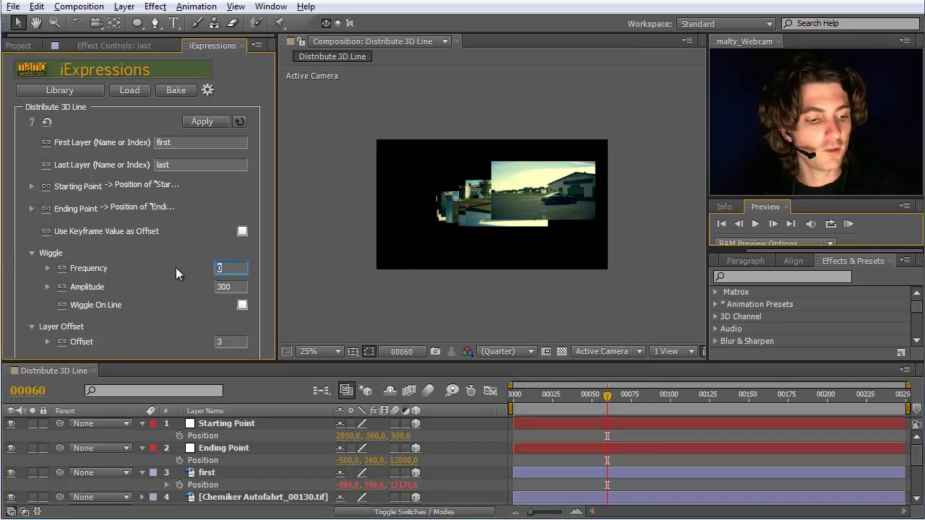
pyautogui.write('1')
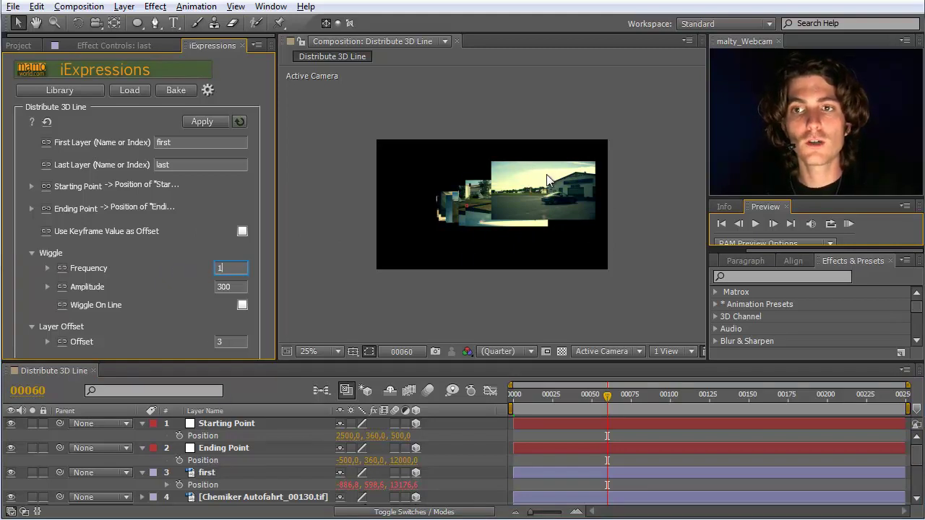
# Step: Reapply the expression with Frequency 1 to layers first through last
pyautogui.click(203, 475)
pyautogui.scroll(-5, 209, 491)
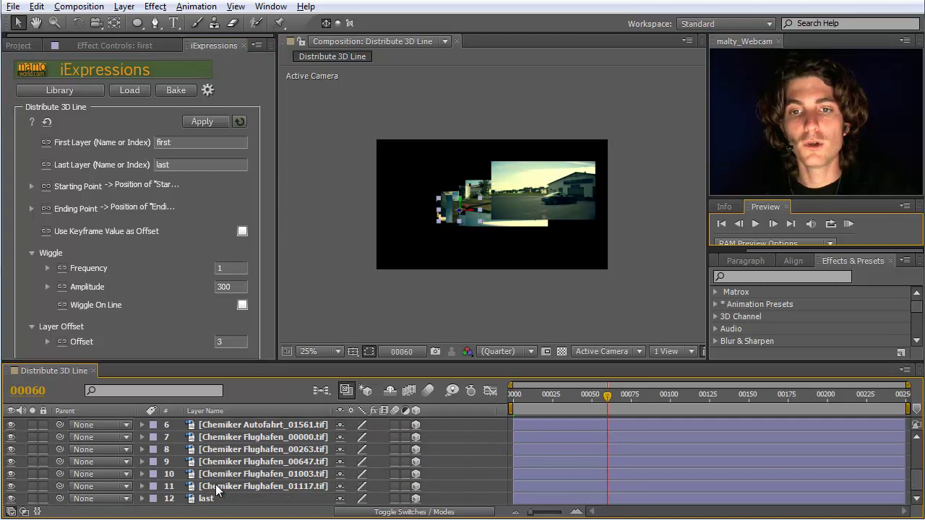
pyautogui.keyDown('shift'); pyautogui.click(206, 498); pyautogui.keyUp('shift')
pyautogui.click(192, 123)
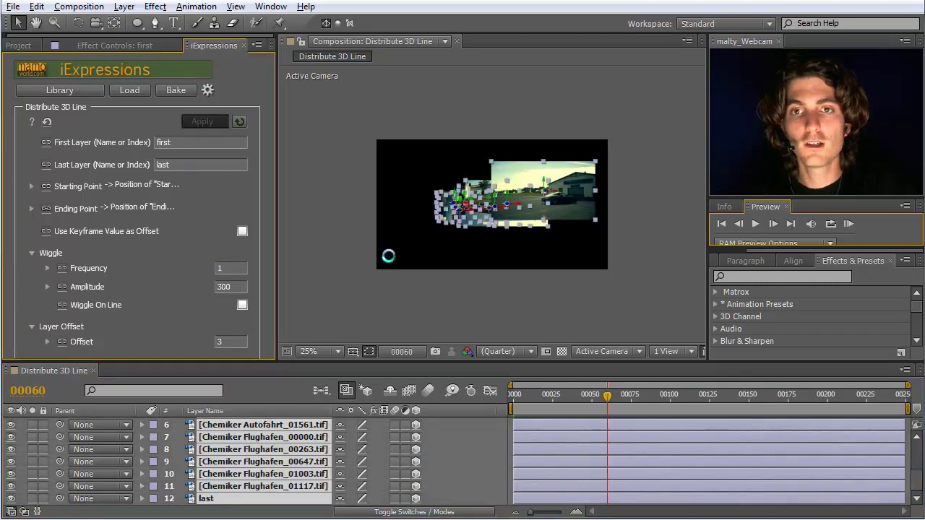
# Step: Run a RAM Preview of the wiggling layers and stop it after playback
pyautogui.click(848, 224)
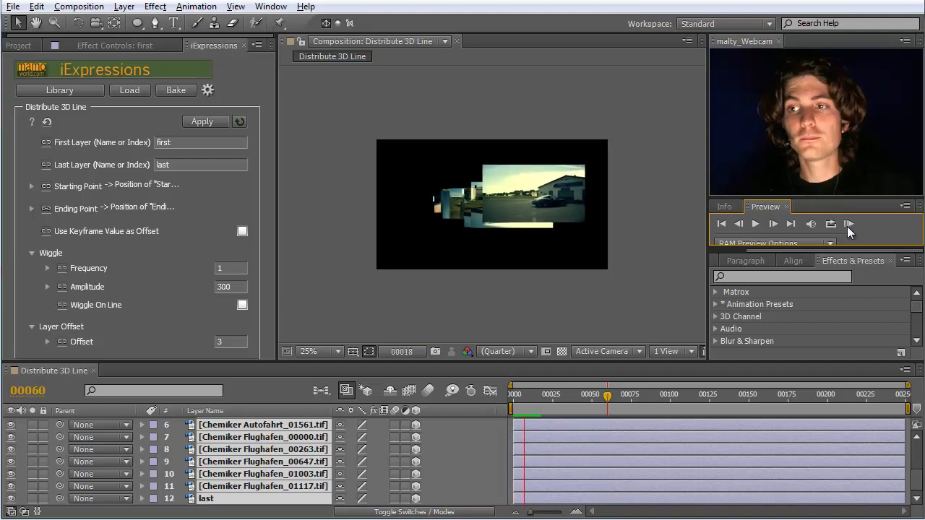
pyautogui.click(847, 226)
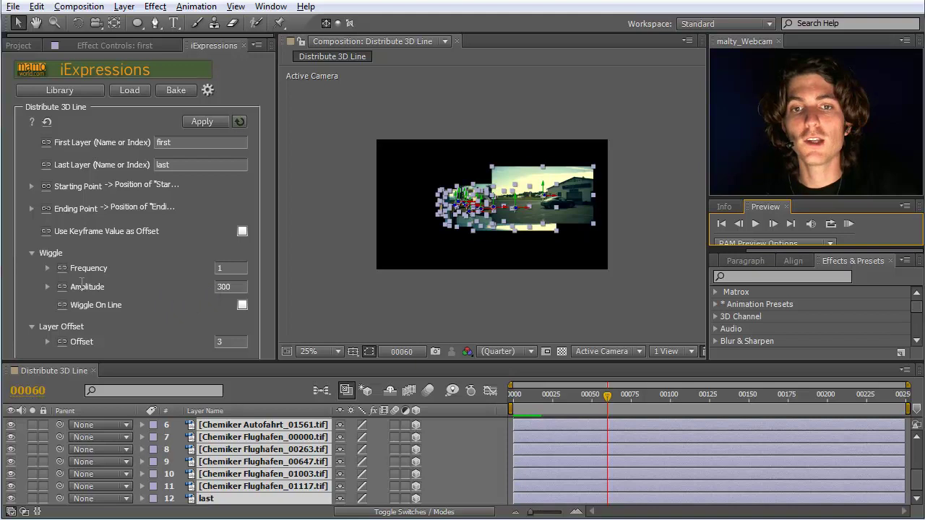
pyautogui.moveTo(80, 292)
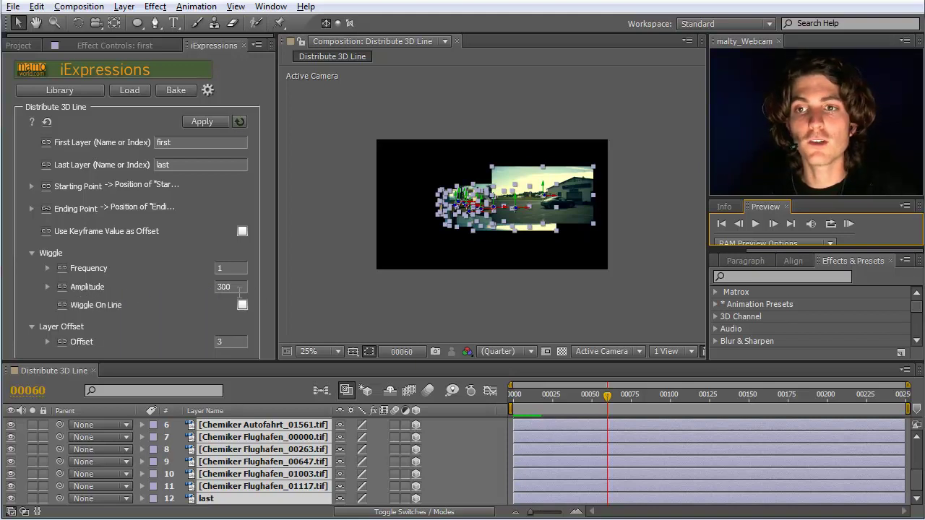
pyautogui.moveTo(240, 290)
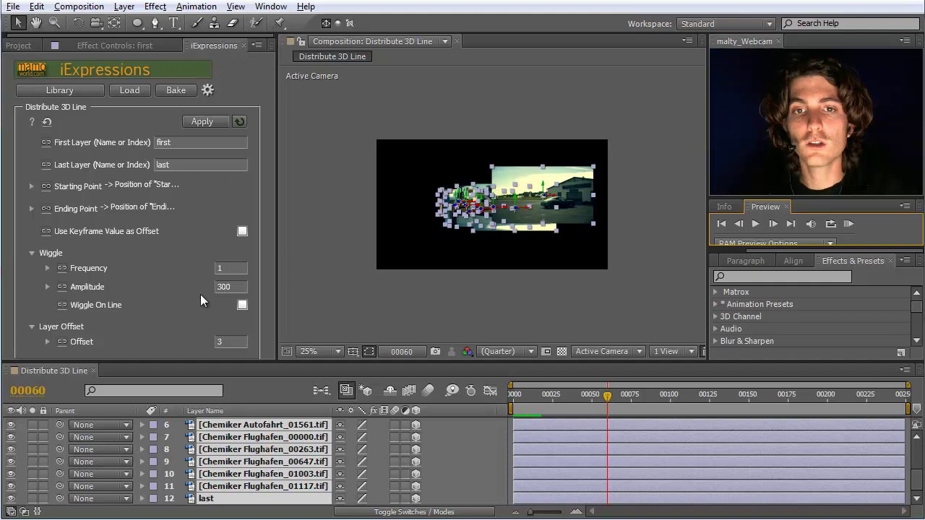
# Step: Clear the Amplitude field and dismiss the resulting invalid-number error
pyautogui.click(241, 287)
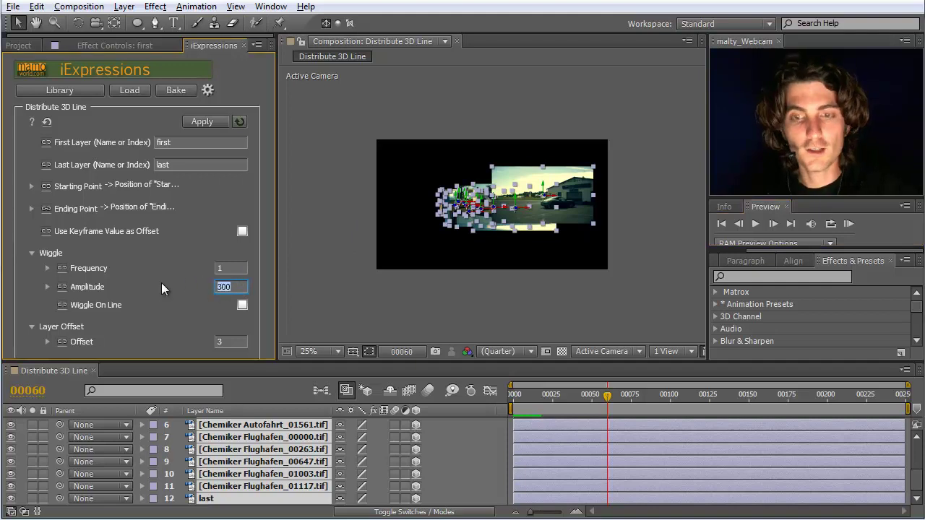
pyautogui.press('BackSpace')
pyautogui.press('Return')
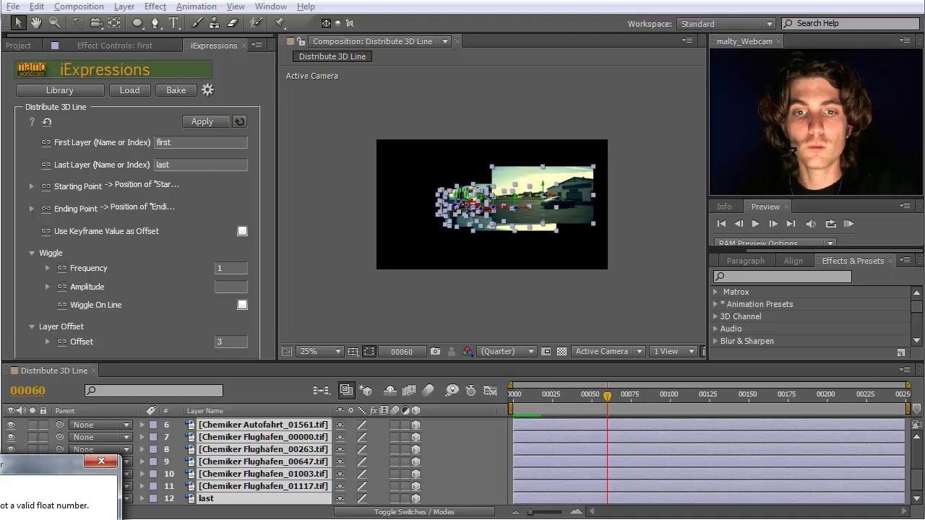
pyautogui.moveTo(43, 461); pyautogui.dragTo(234, 366)
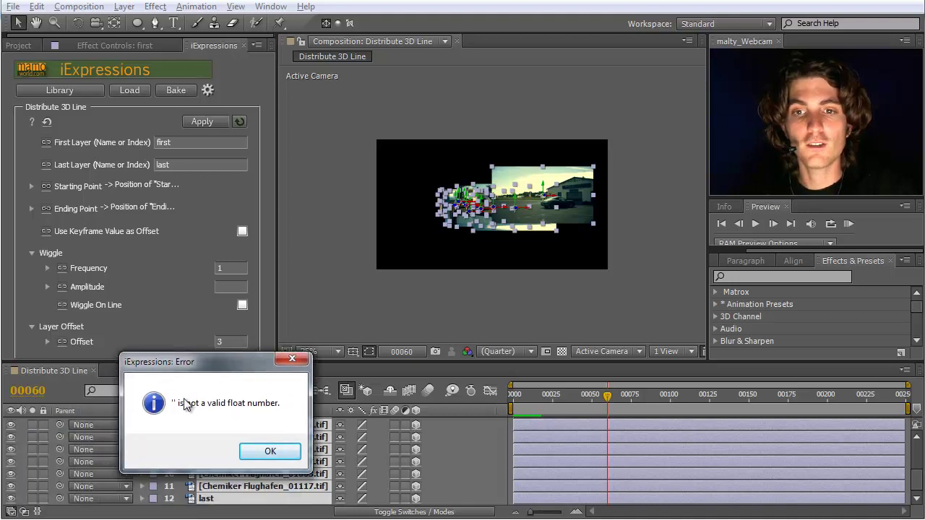
pyautogui.click(270, 451)
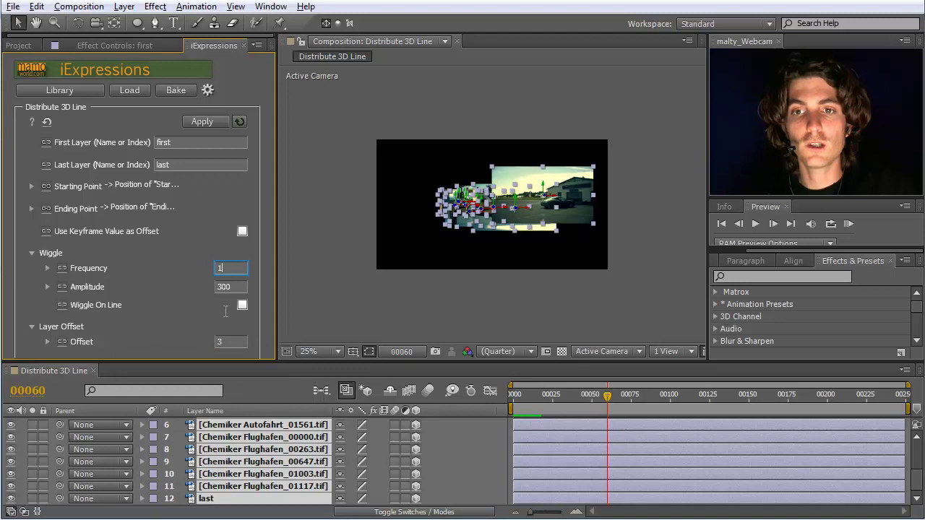
# Step: Enter an Amplitude of 0 and reapply the expression to the image layers
pyautogui.press('Tab')
pyautogui.write('0')
pyautogui.click(227, 268)
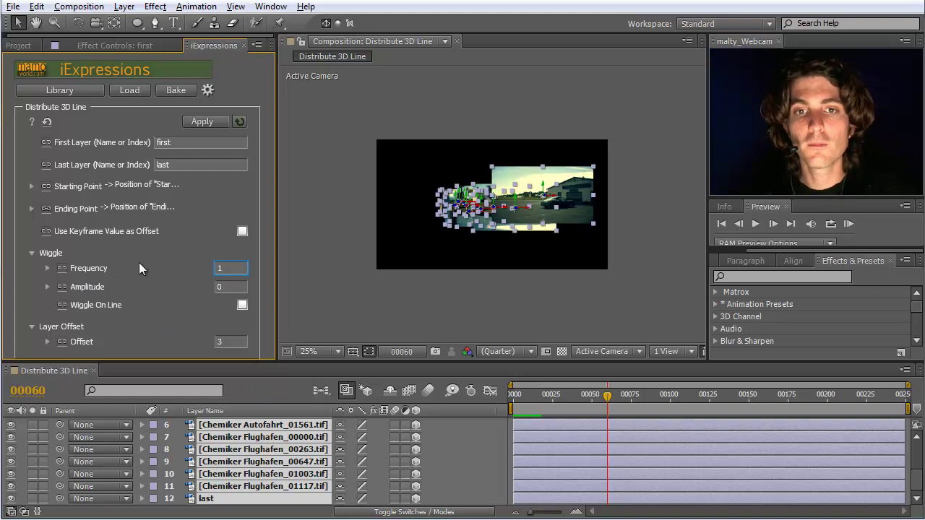
pyautogui.click(201, 121)
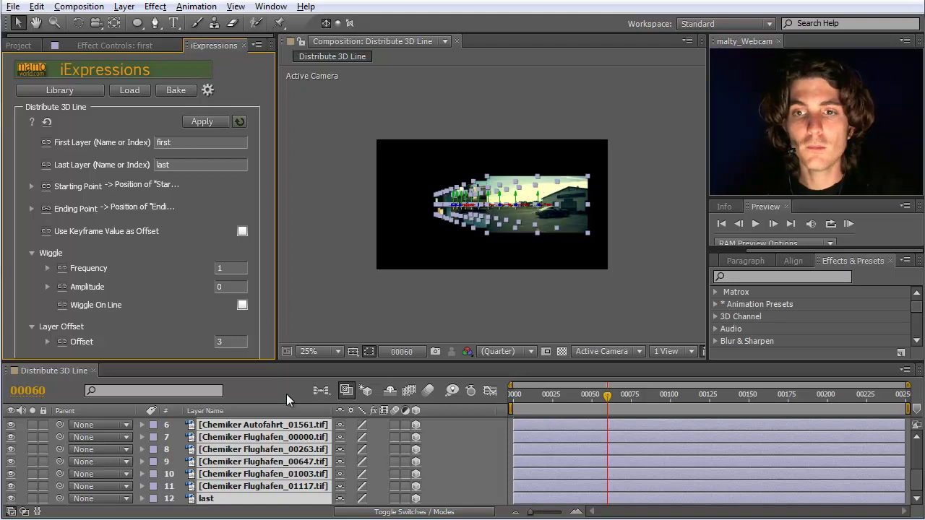
# Step: Go to frame 17, select the Ending Point and Starting Point layers, and zoom to 12.5%
pyautogui.moveTo(916, 480); pyautogui.dragTo(917, 444)
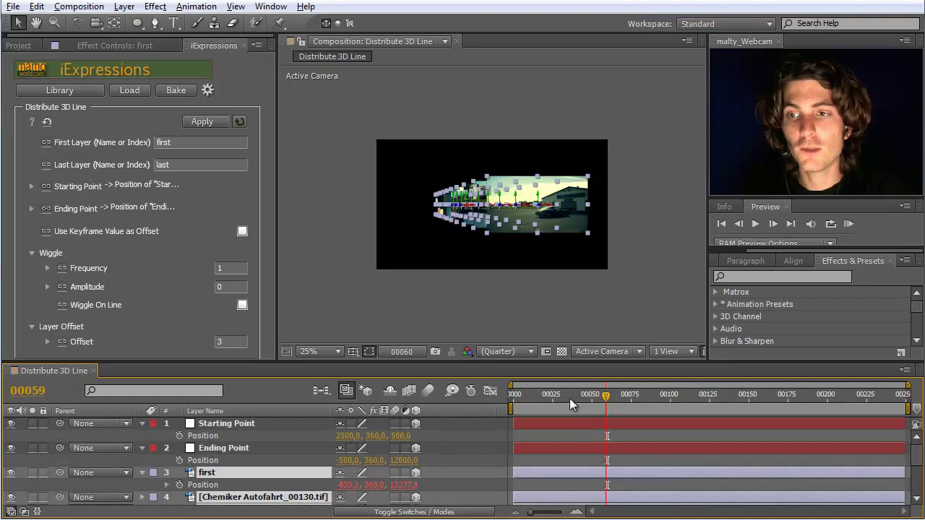
pyautogui.click(549, 399)
pyautogui.click(541, 399)
pyautogui.click(211, 448)
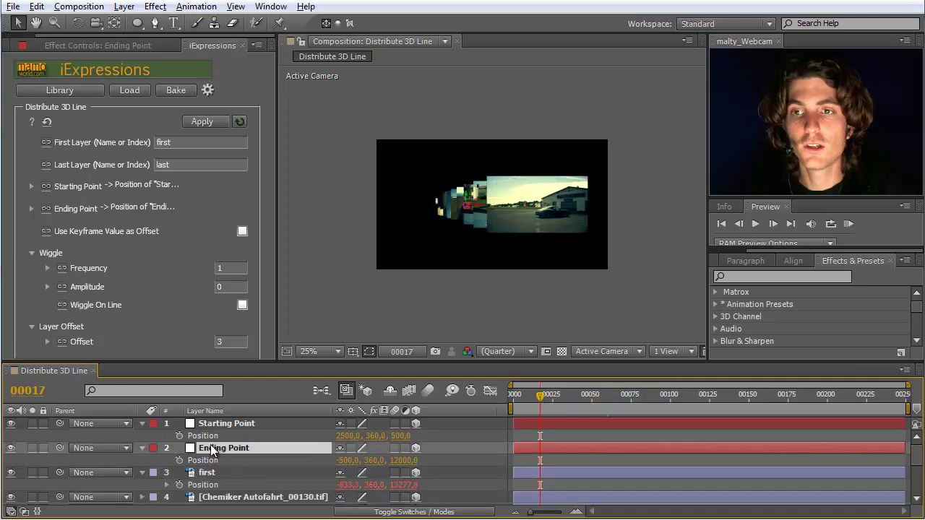
pyautogui.click(219, 423)
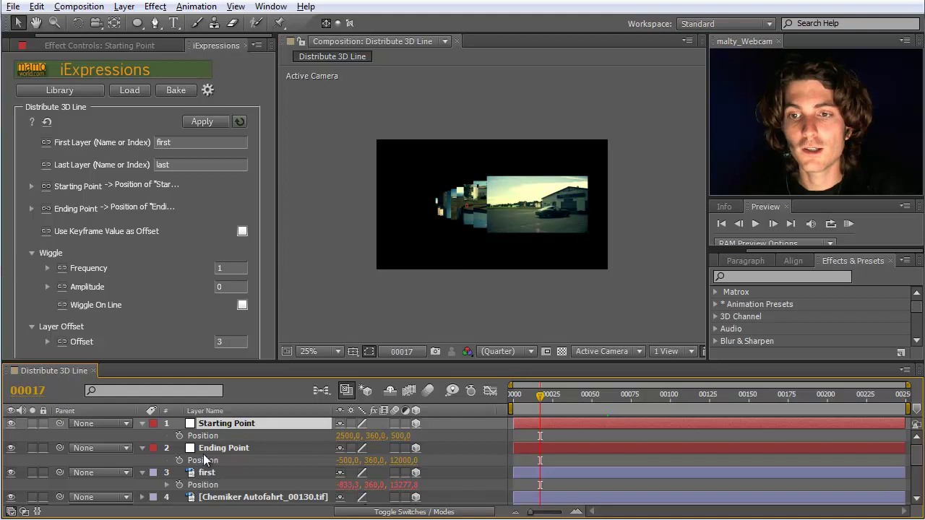
pyautogui.press(',')
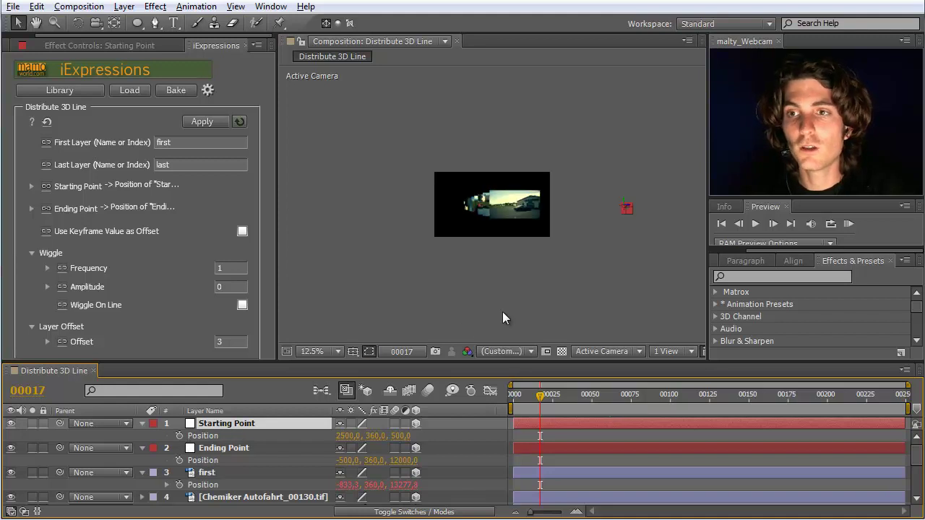
# Step: Set Layer Offset to 0 and select the layer named first
pyautogui.click(229, 341)
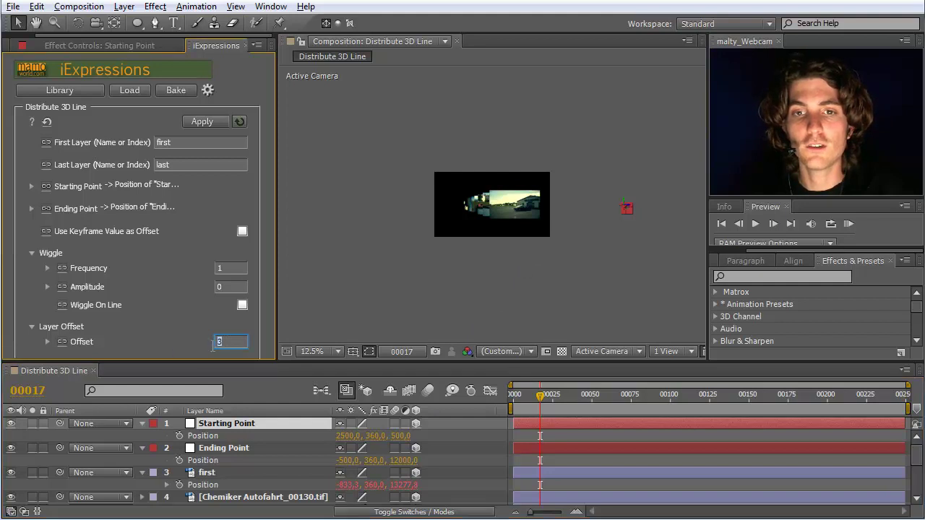
pyautogui.write('0')
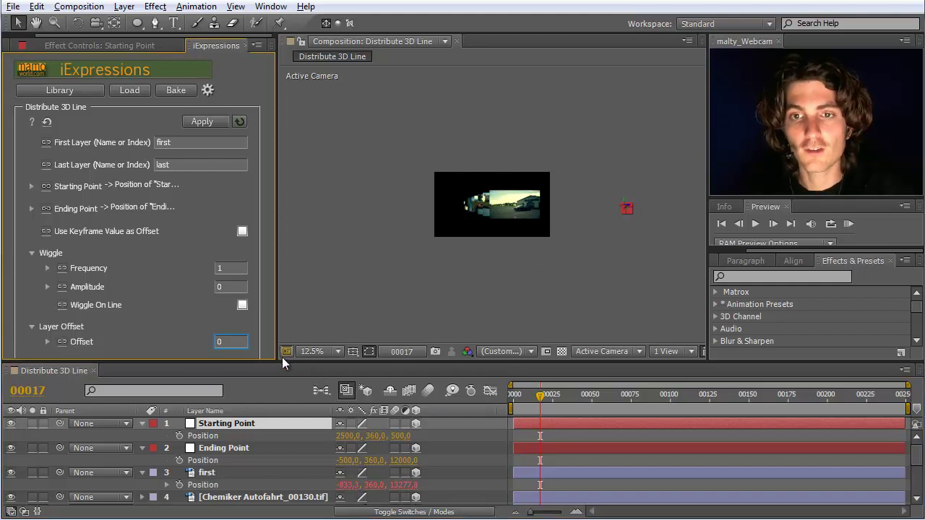
pyautogui.click(209, 473)
pyautogui.scroll(-3, 210, 472)
# Step: Reapply the expression with Offset 0, then keyframe Starting Point's Position at frame 24
pyautogui.keyDown('shift'); pyautogui.click(206, 498); pyautogui.keyUp('shift')
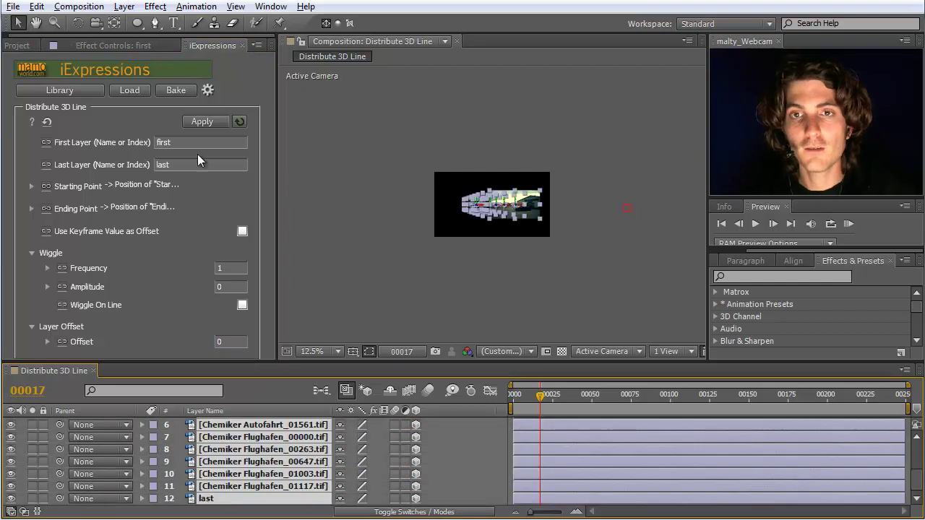
pyautogui.click(208, 122)
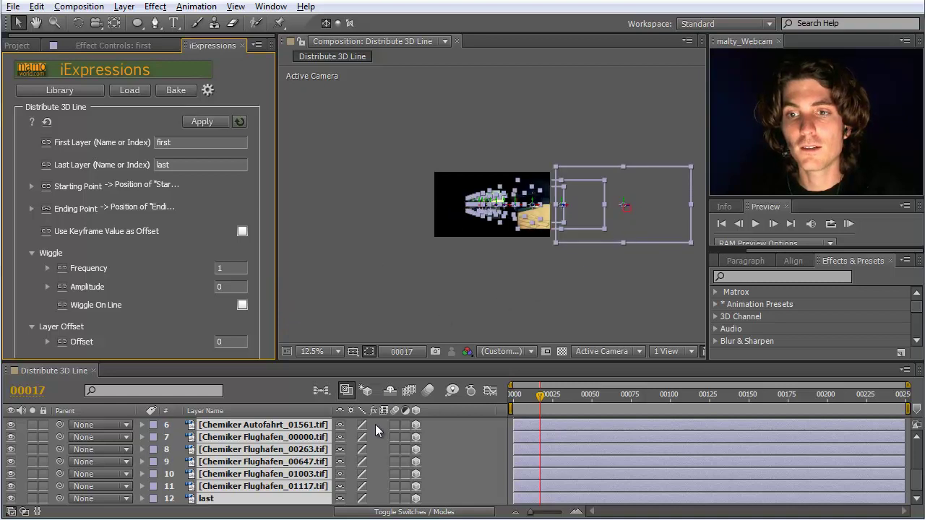
pyautogui.scroll(3, 908, 475)
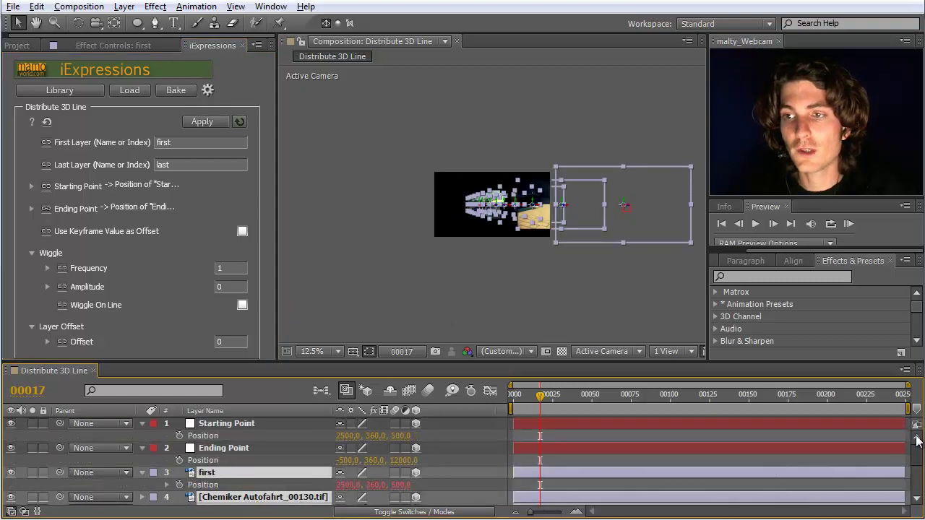
pyautogui.click(209, 436)
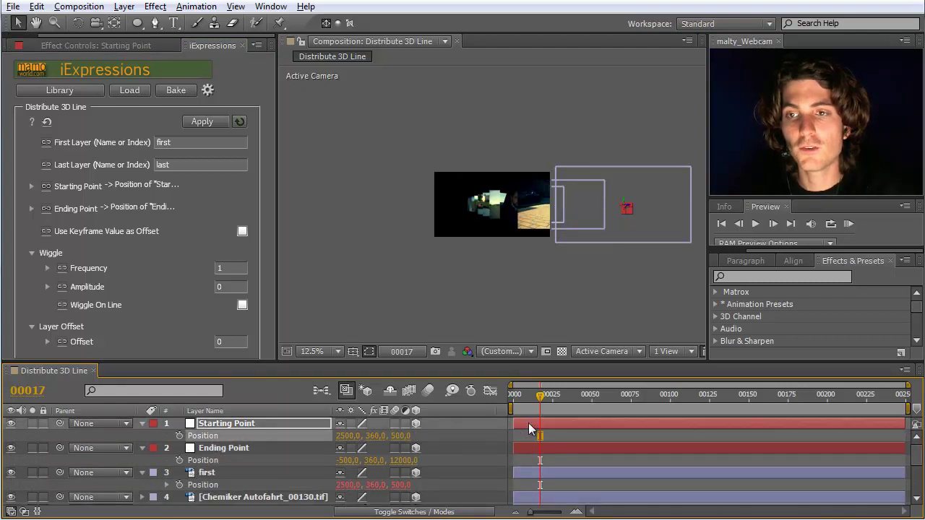
pyautogui.moveTo(542, 395); pyautogui.dragTo(554, 397)
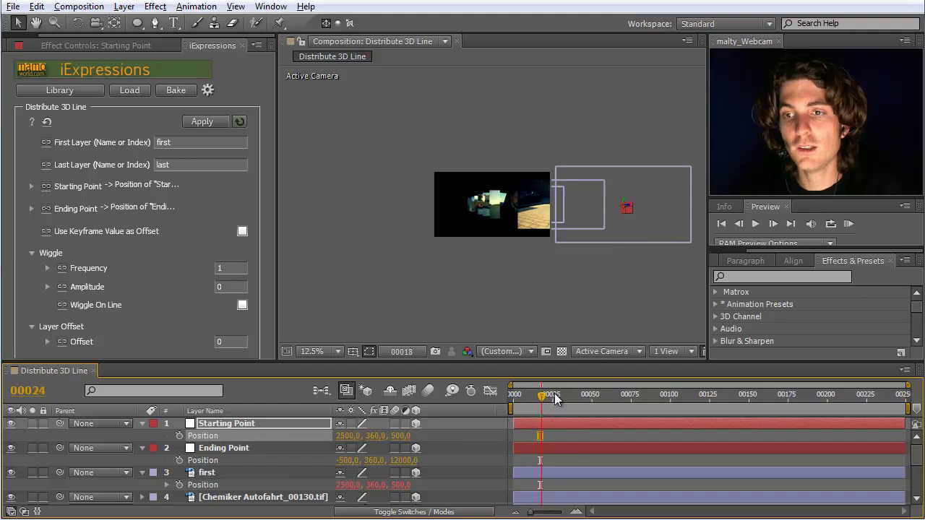
pyautogui.click(179, 435)
# Step: At frame 0, paste Ending Point's position (-500,360,12000) into Starting Point's Position
pyautogui.moveTo(550, 395); pyautogui.dragTo(509, 396)
pyautogui.click(209, 460)
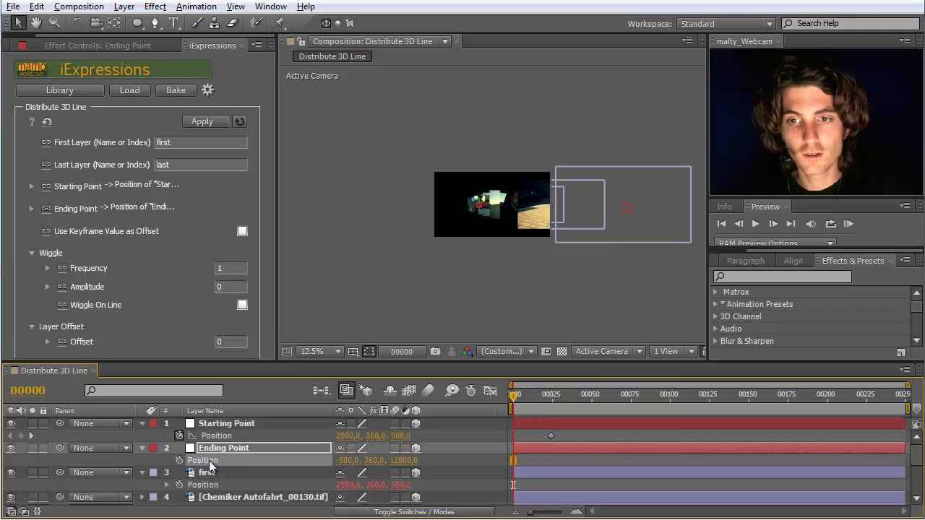
pyautogui.click(216, 437)
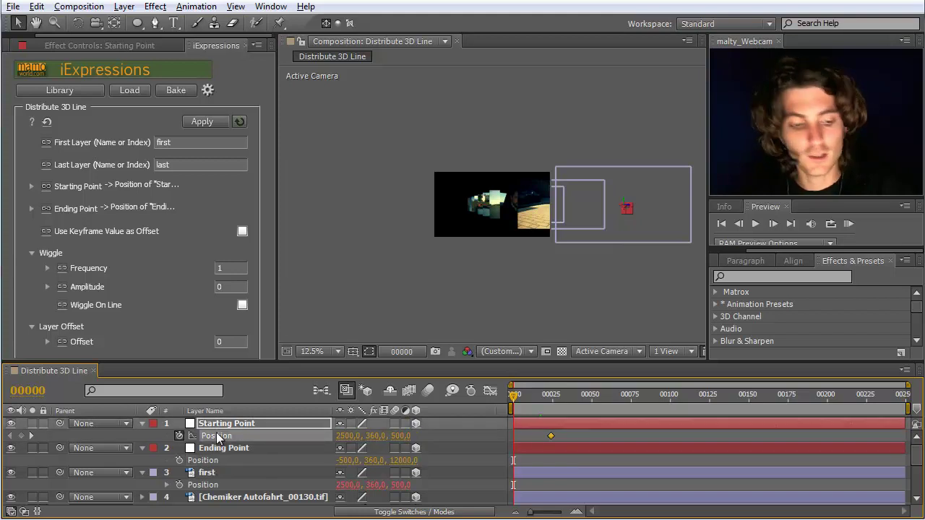
pyautogui.hotkey('ctrl', 'v')
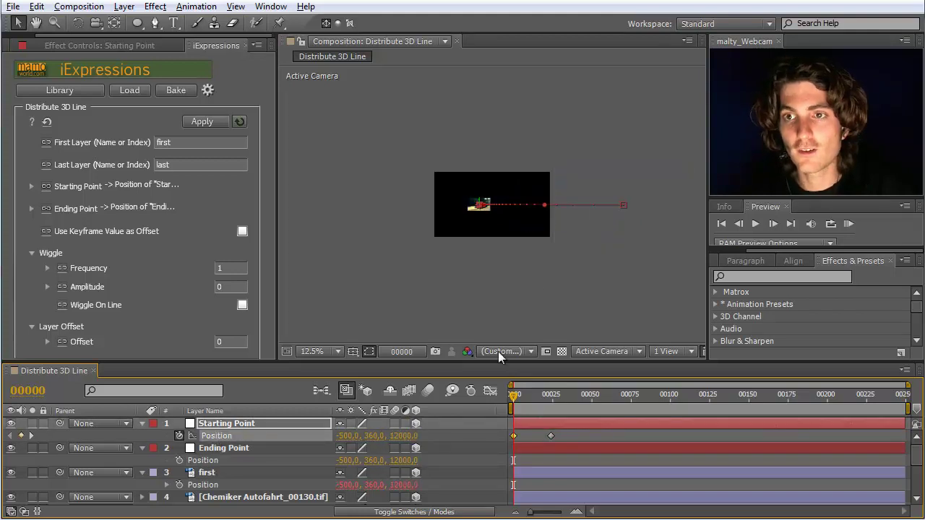
pyautogui.press('.')
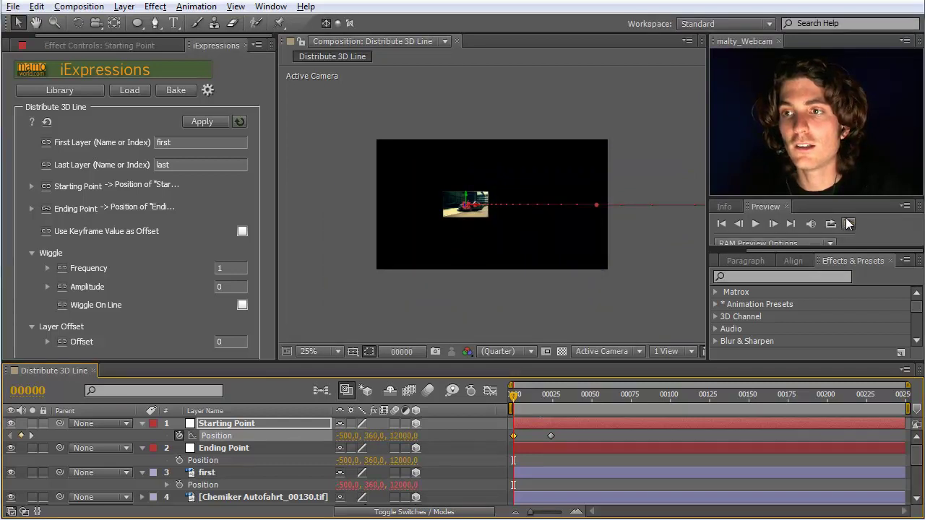
pyautogui.click(849, 225)
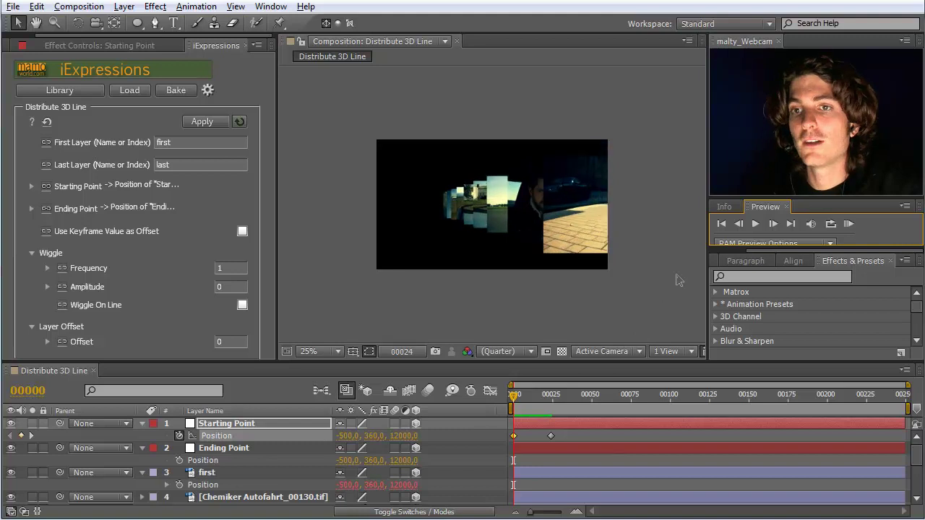
pyautogui.click(847, 223)
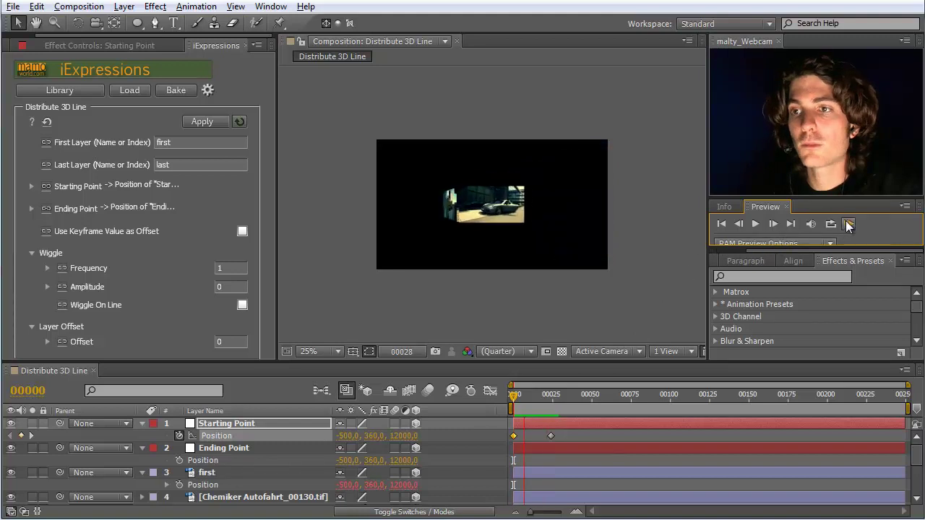
pyautogui.click(847, 223)
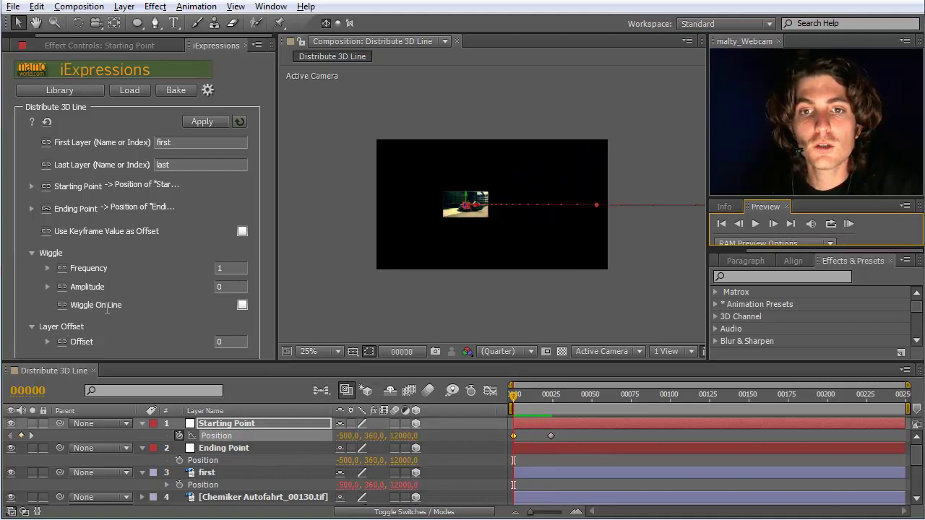
# Step: At the frame-24 keyframe, turn on Wiggle On Line and set Amplitude to 10000
pyautogui.moveTo(512, 399); pyautogui.dragTo(565, 399)
pyautogui.click(551, 401)
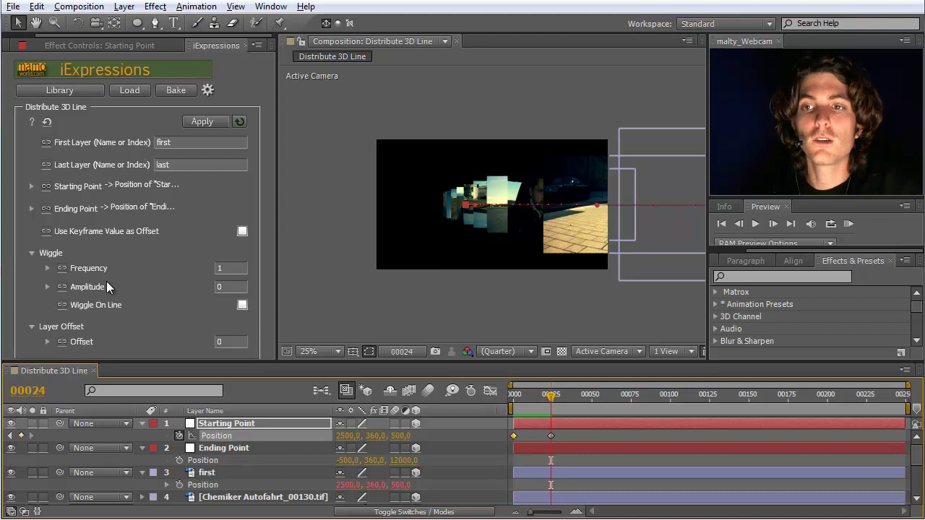
pyautogui.click(242, 305)
pyautogui.hotkey('shift', 'Tab')
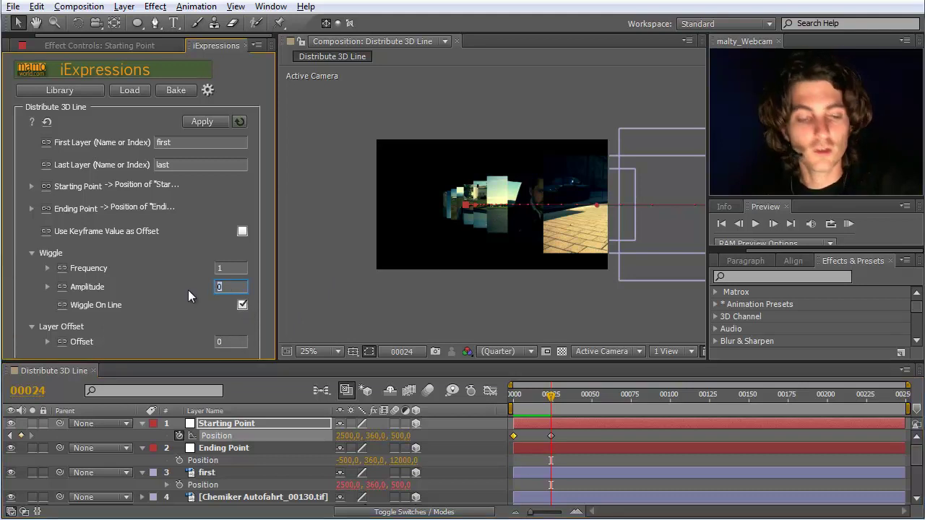
pyautogui.write('10000')
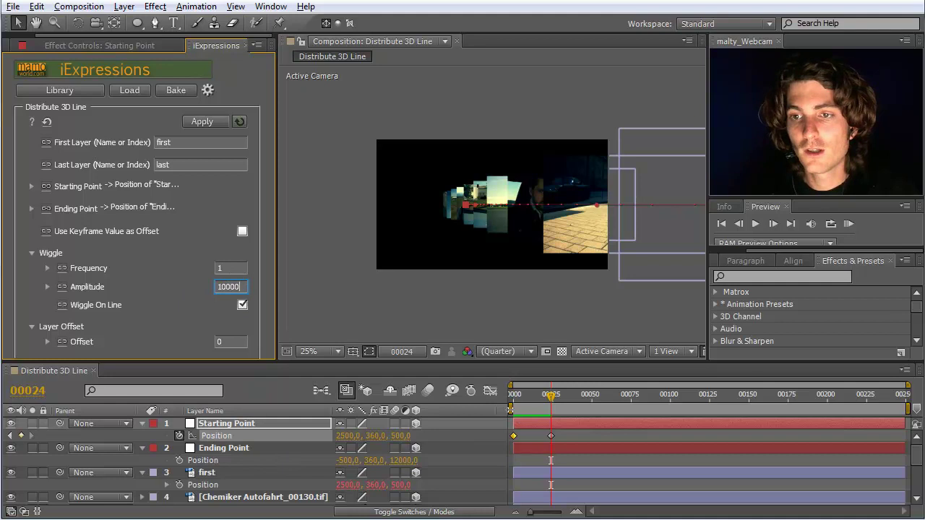
pyautogui.click(487, 410)
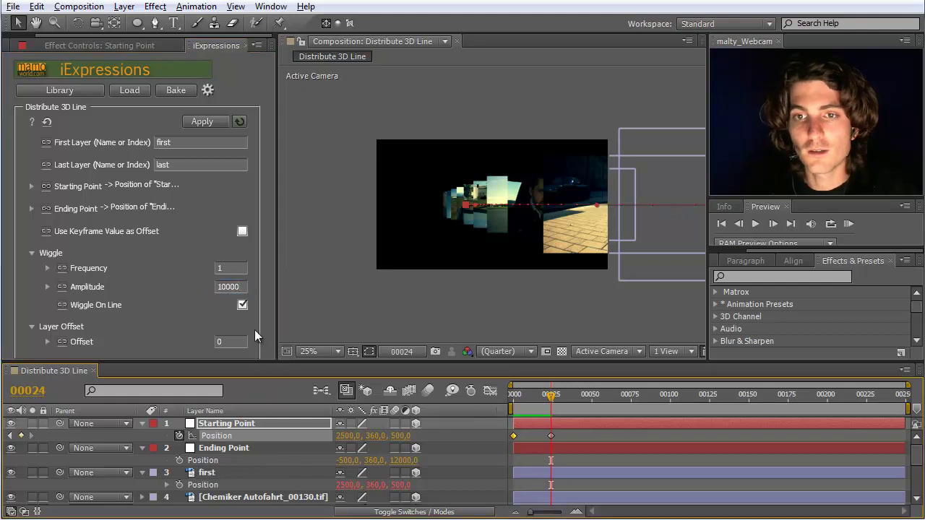
# Step: Apply Distribute 3D Line to all layers from first through last
pyautogui.click(217, 473)
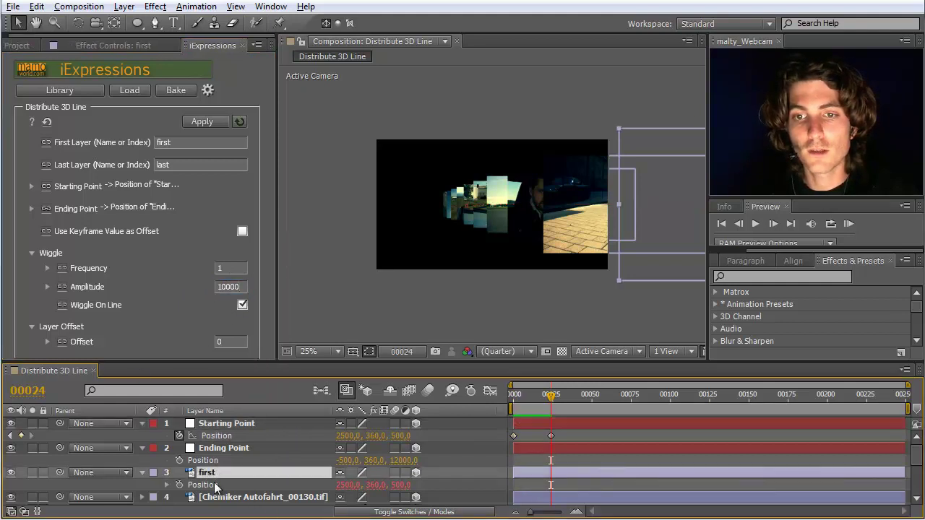
pyautogui.scroll(-4, 224, 487)
pyautogui.keyDown('shift'); pyautogui.click(208, 498); pyautogui.keyUp('shift')
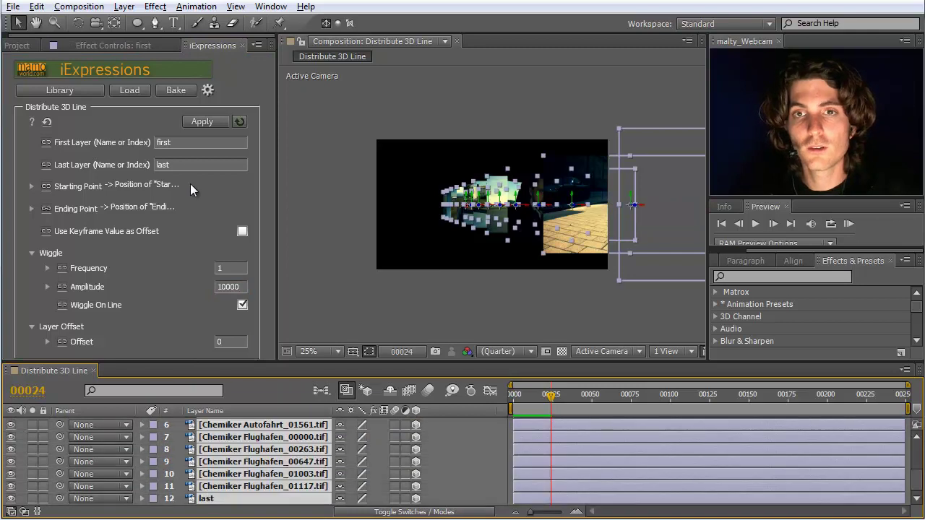
pyautogui.click(199, 120)
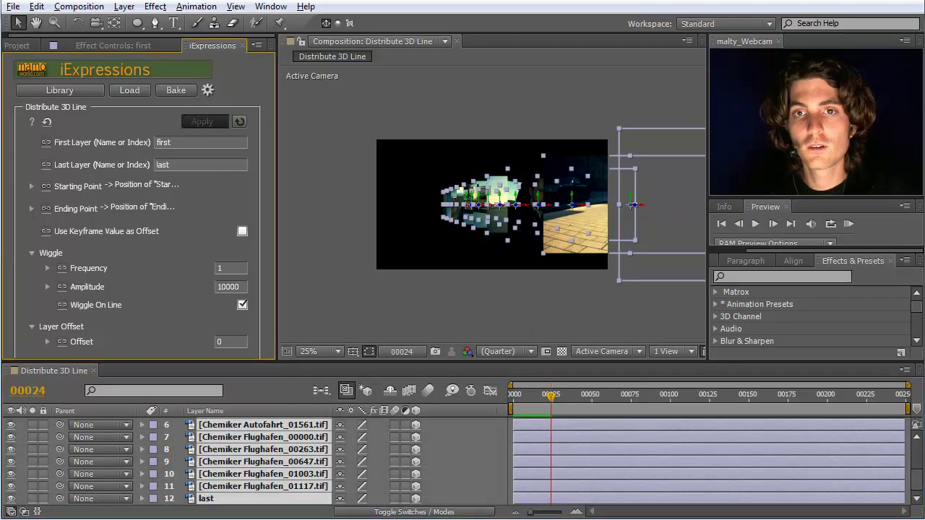
pyautogui.click(849, 224)
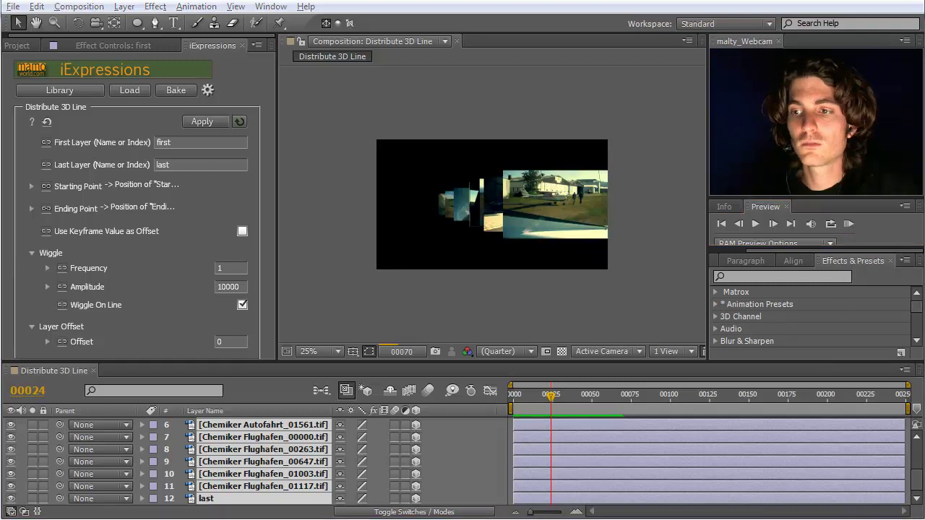
pyautogui.click(849, 225)
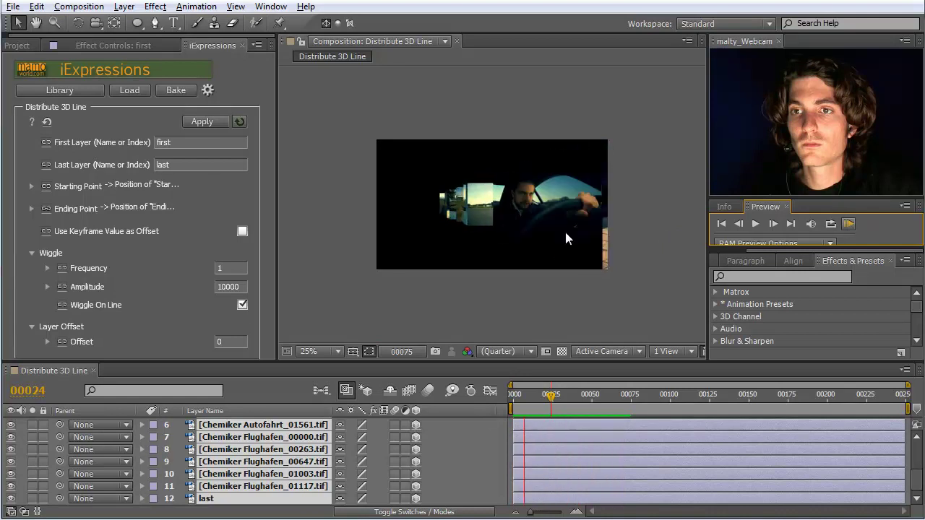
pyautogui.click(849, 225)
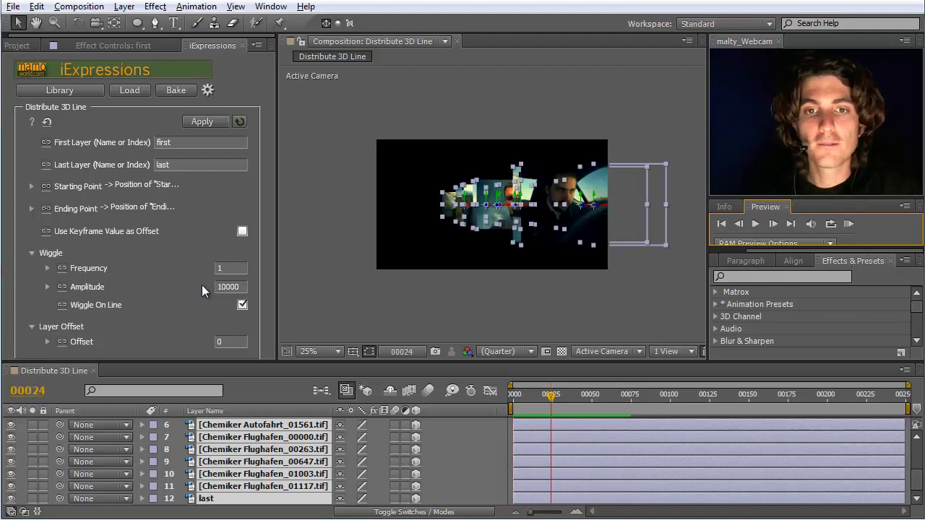
pyautogui.press(',')
pyautogui.press('.')
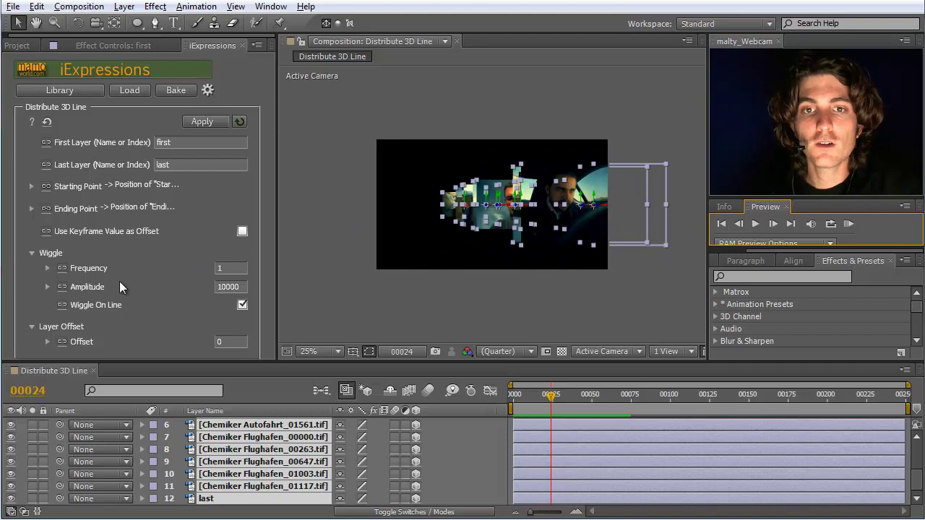
pyautogui.moveTo(151, 231)
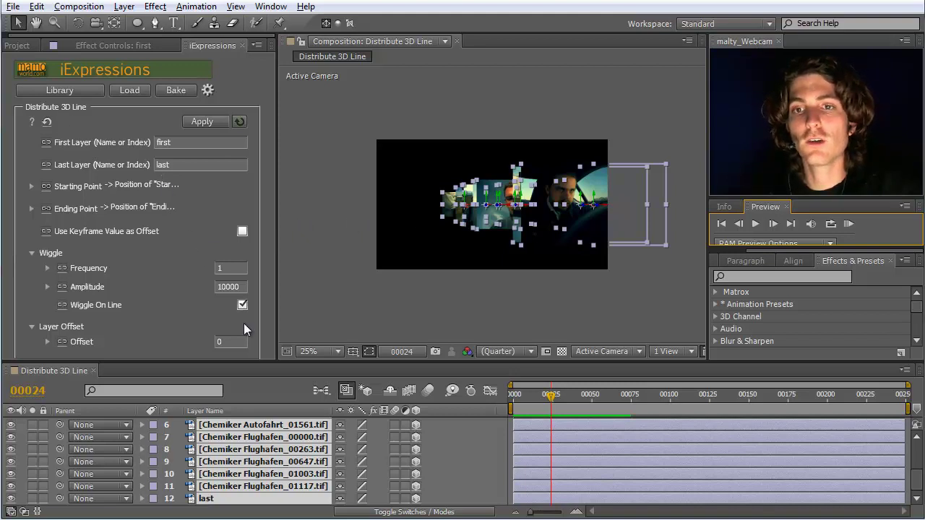
pyautogui.click(242, 232)
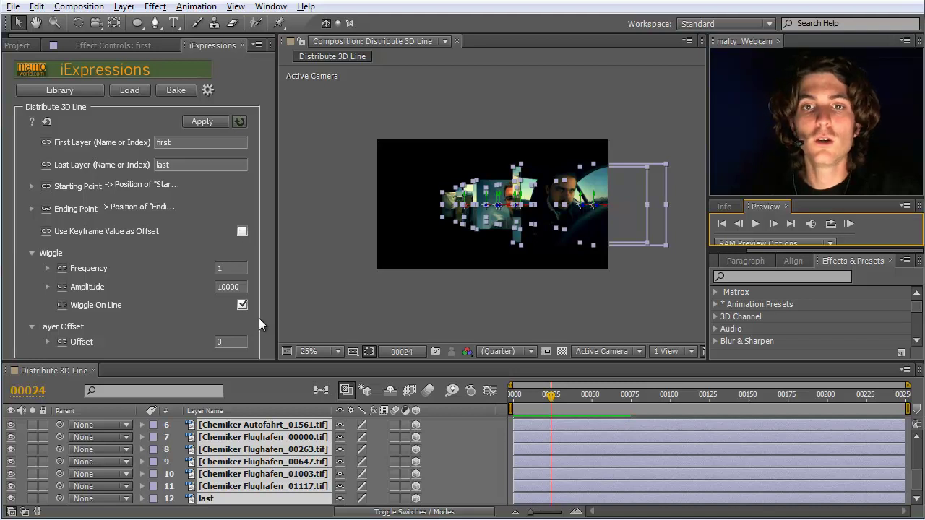
pyautogui.moveTo(137, 360); pyautogui.dragTo(136, 370)
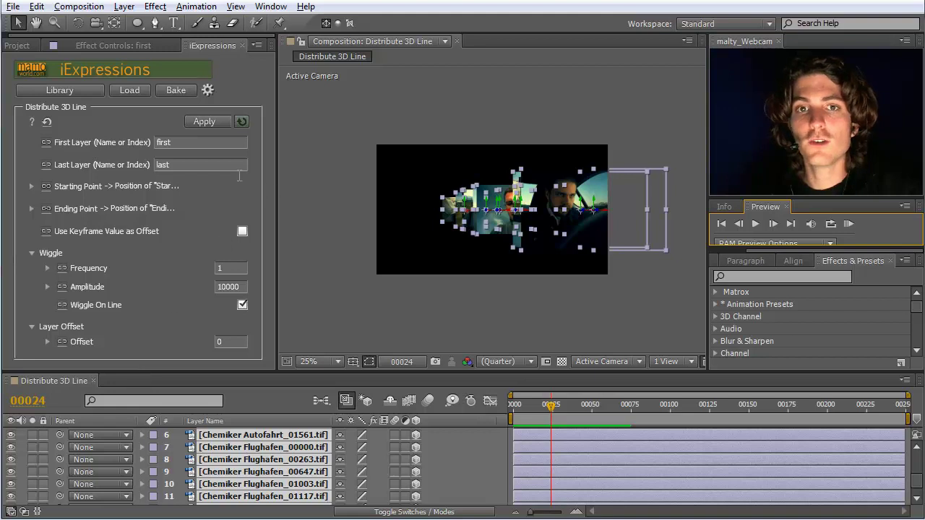